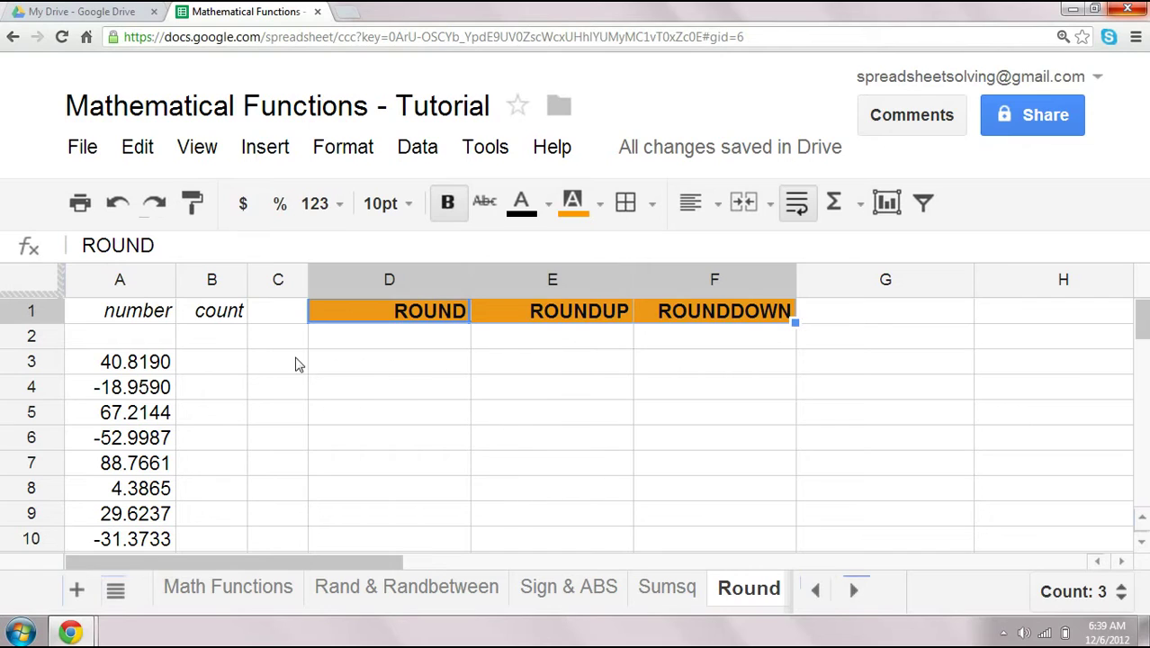
Examine the full-precision values behind the numbers in column A, from A3 to A10
click(142, 278)
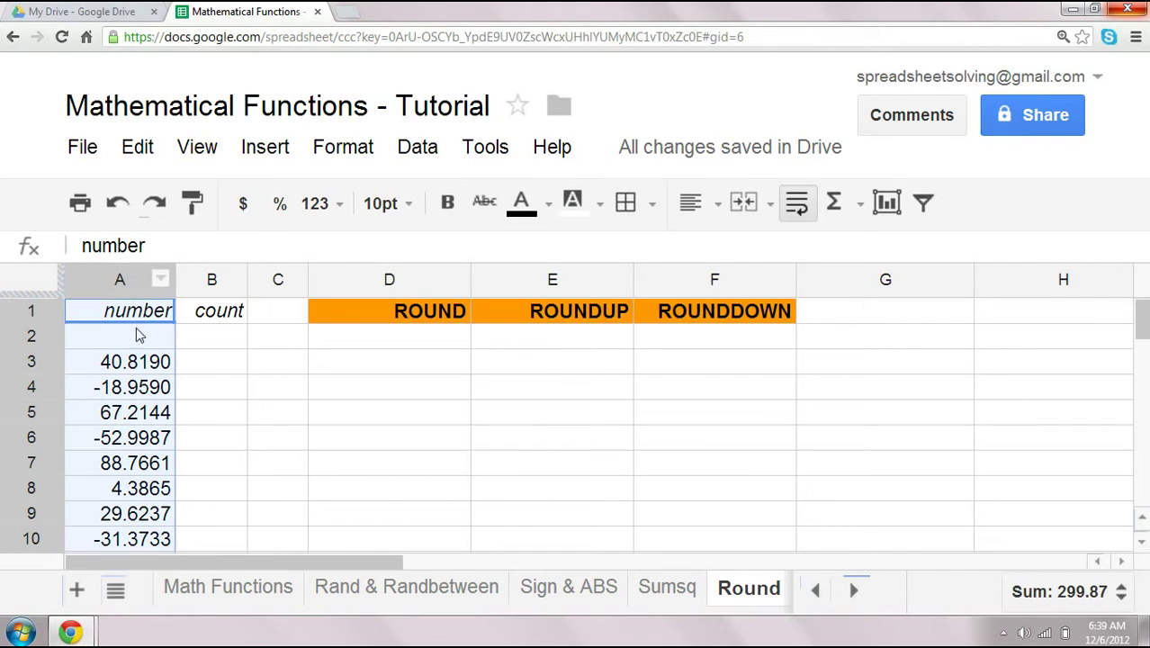
click(134, 365)
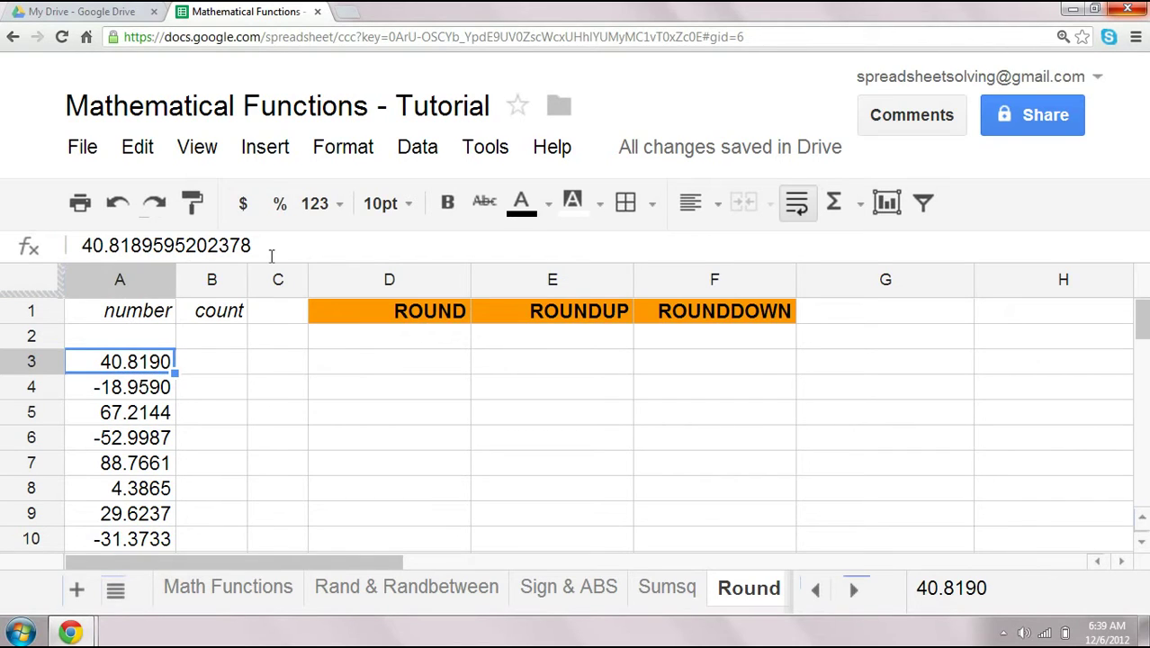
key(Down)
key(Down)
key(Down)
key(Down)
key(Down)
key(Down)
key(Down)
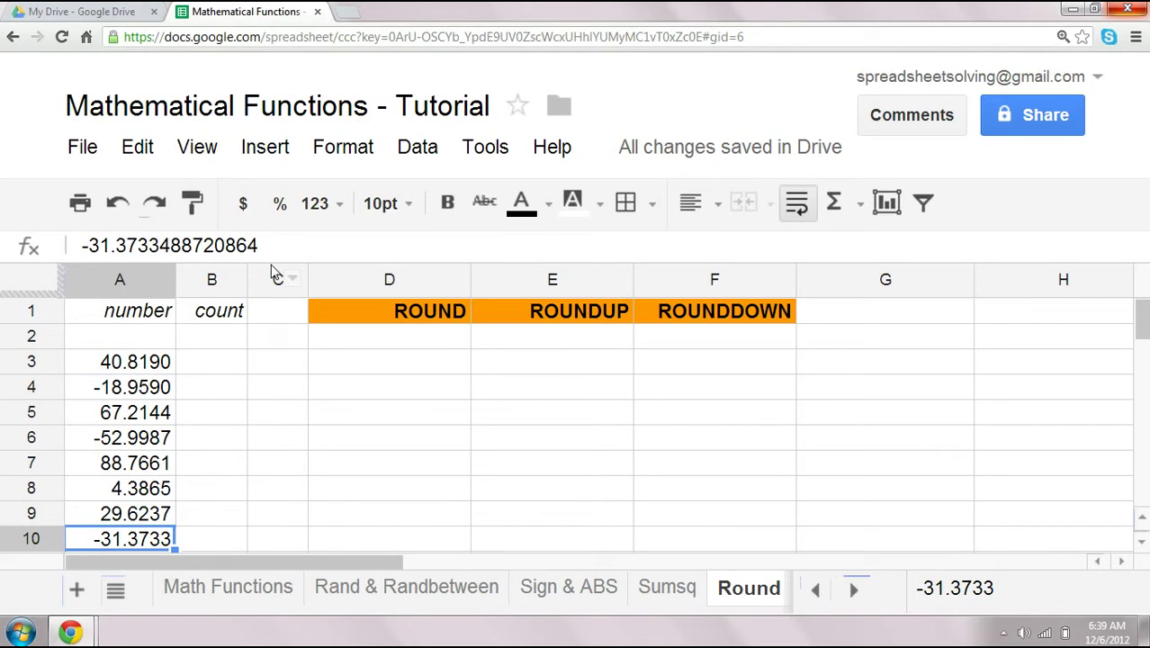
key(Up)
key(Up)
key(Up)
key(Up)
key(Up)
key(Up)
key(Up)
Enter a count of 2 in B3 for the first number
key(Right)
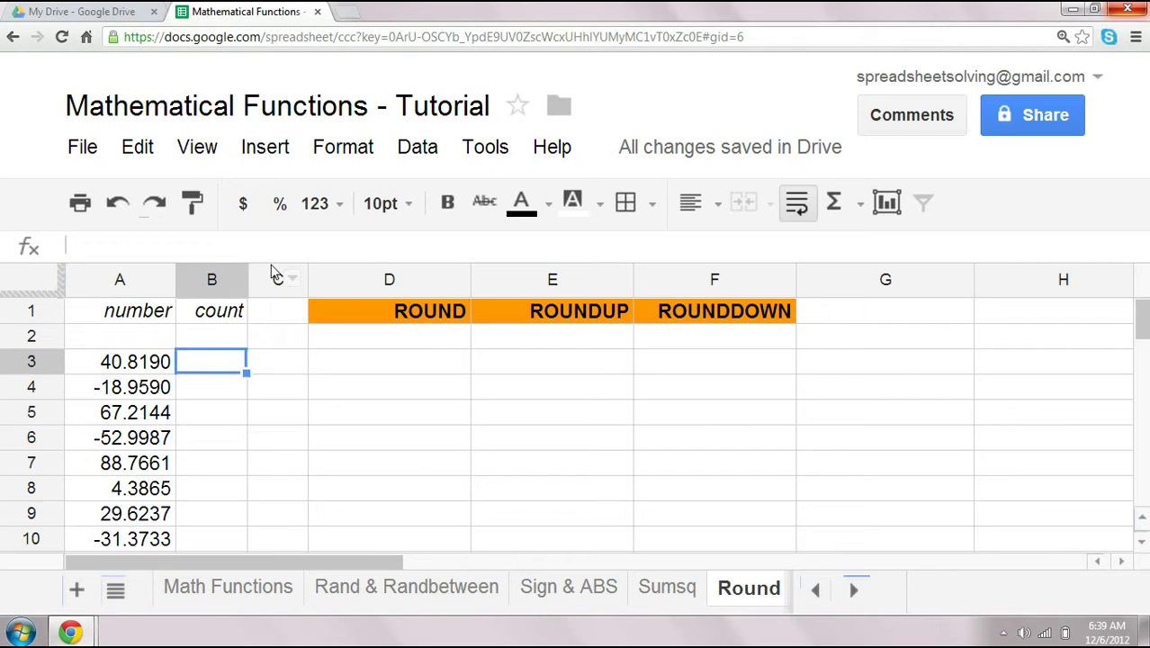
key(Right)
key(Left)
key(Left)
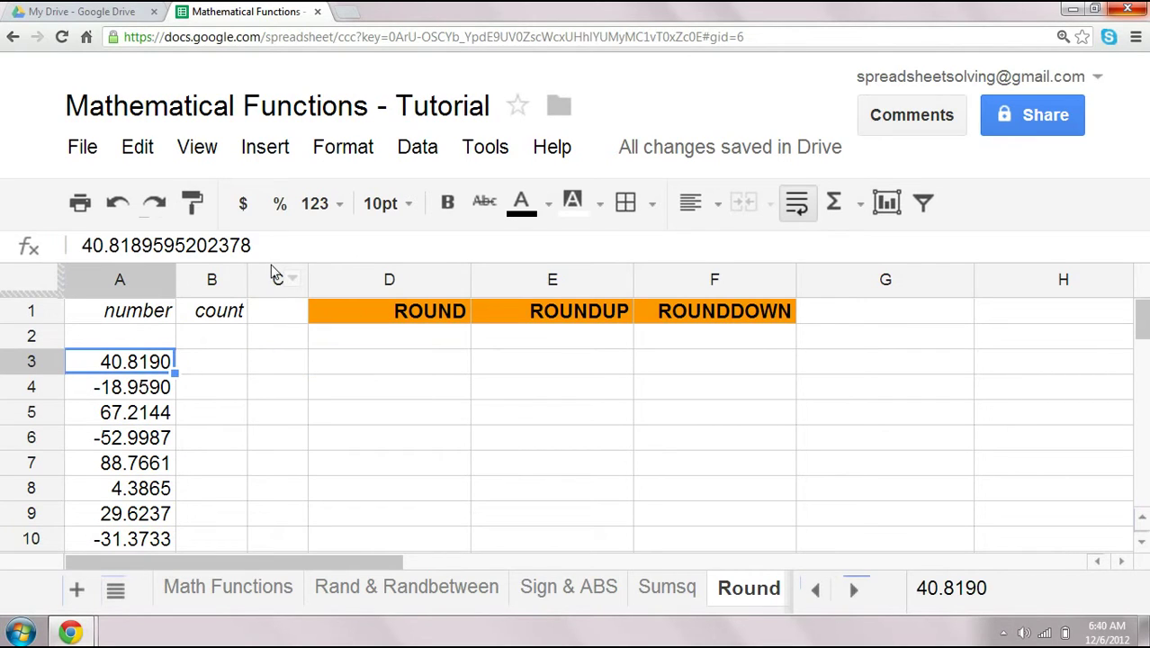
key(Right)
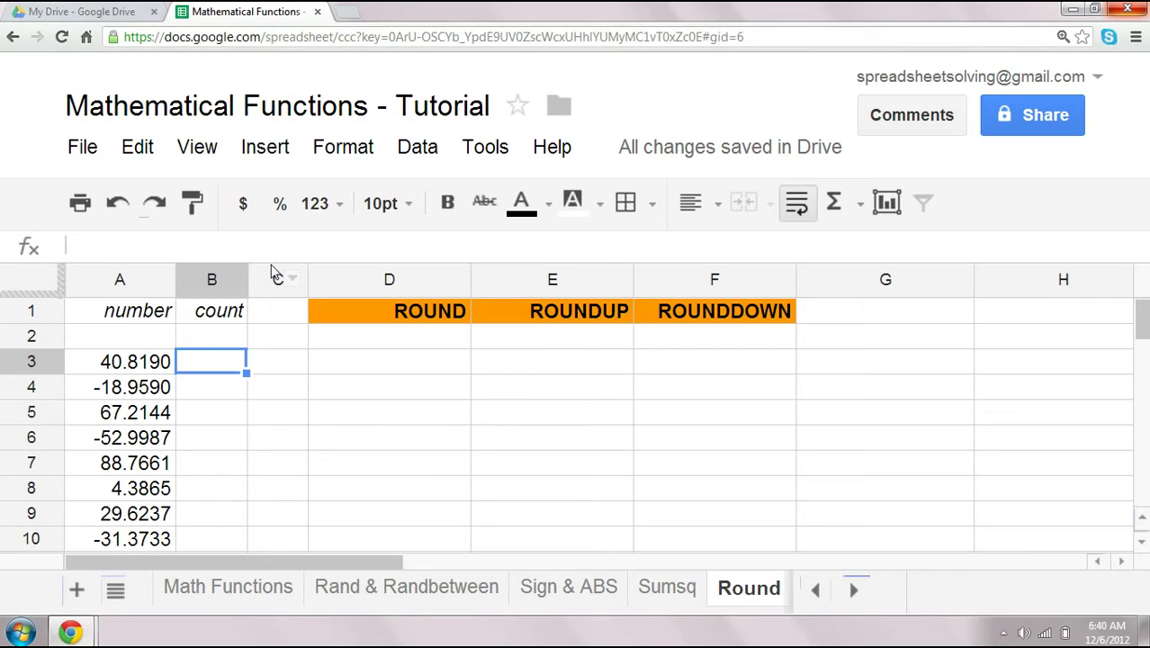
text(2)
key(Return)
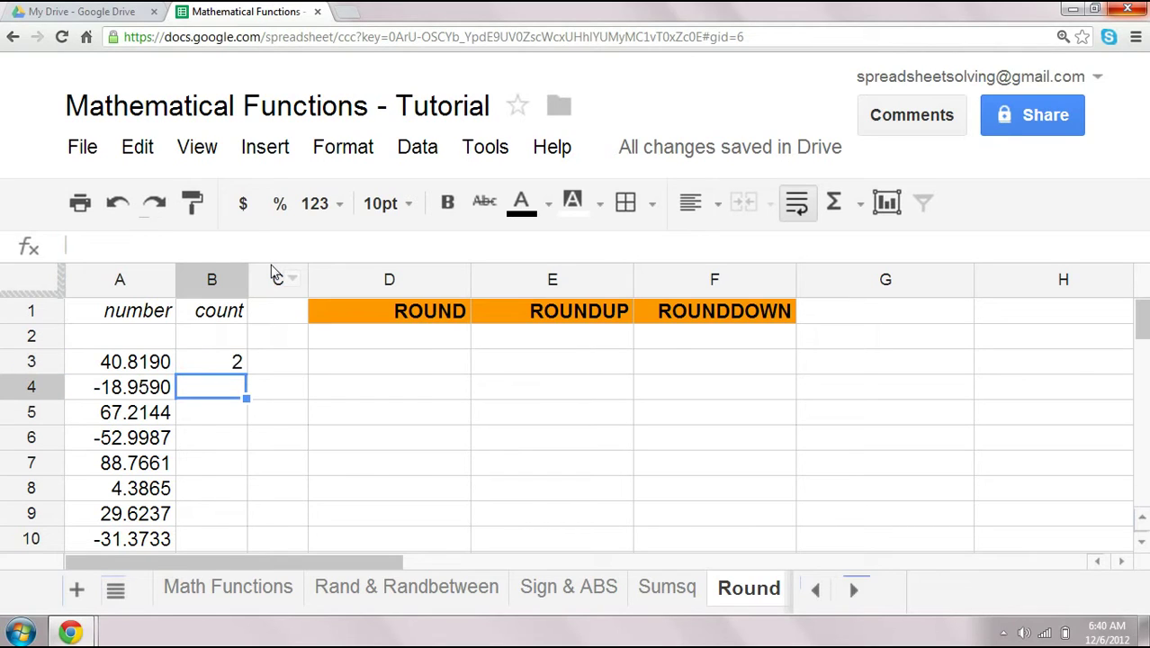
Begin a ROUND formula in D3 with A3 as its number argument
key(Up)
key(Right)
key(Right)
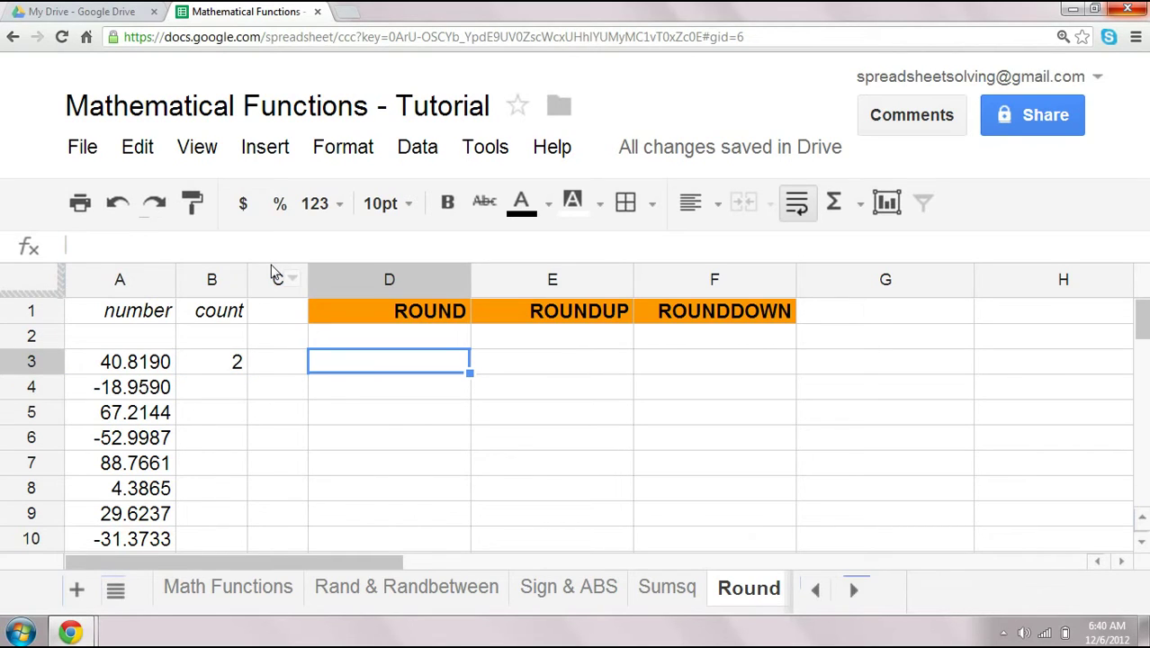
text(=)
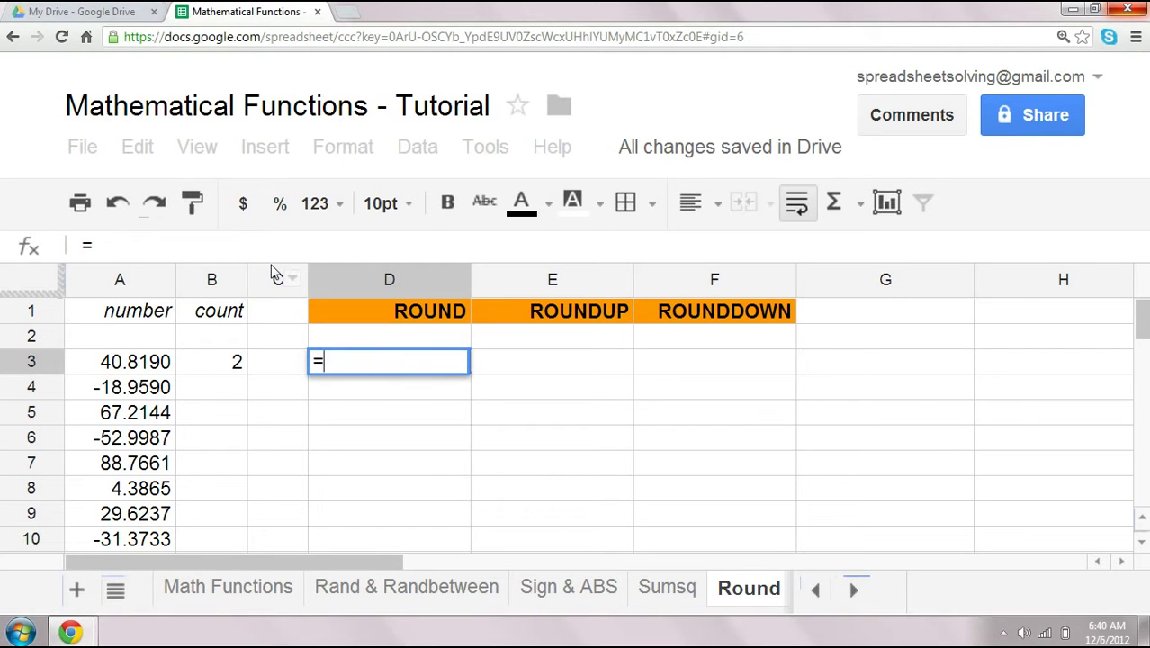
text(round()
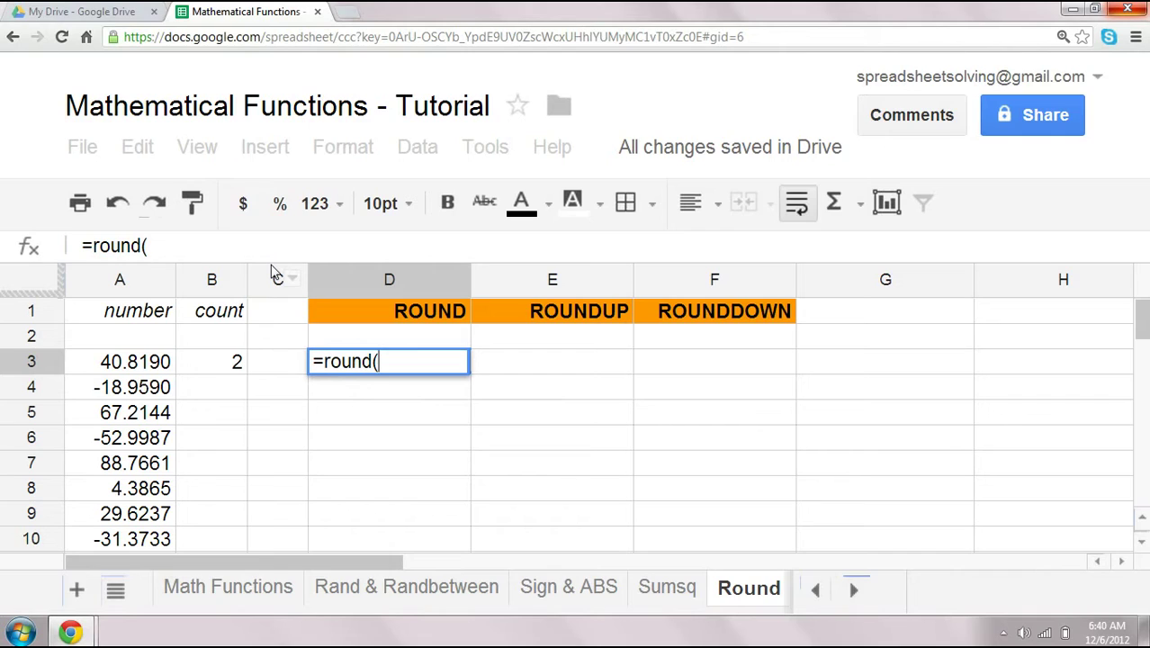
key(Left)
key(Left)
key(Left)
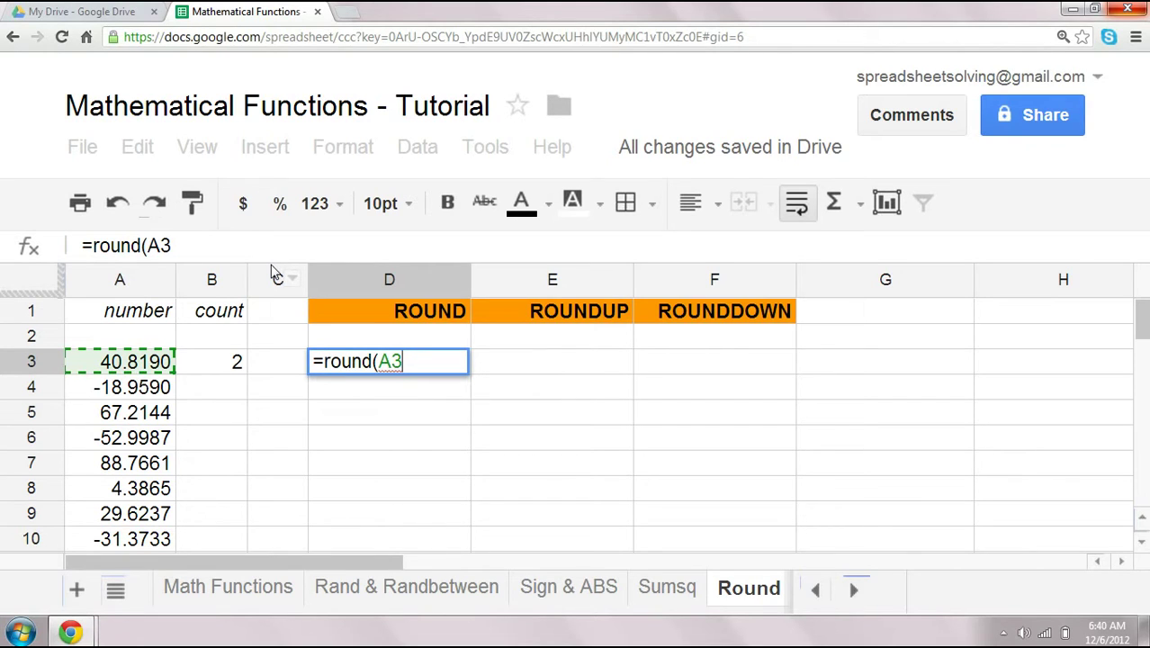
text(,)
click(216, 373)
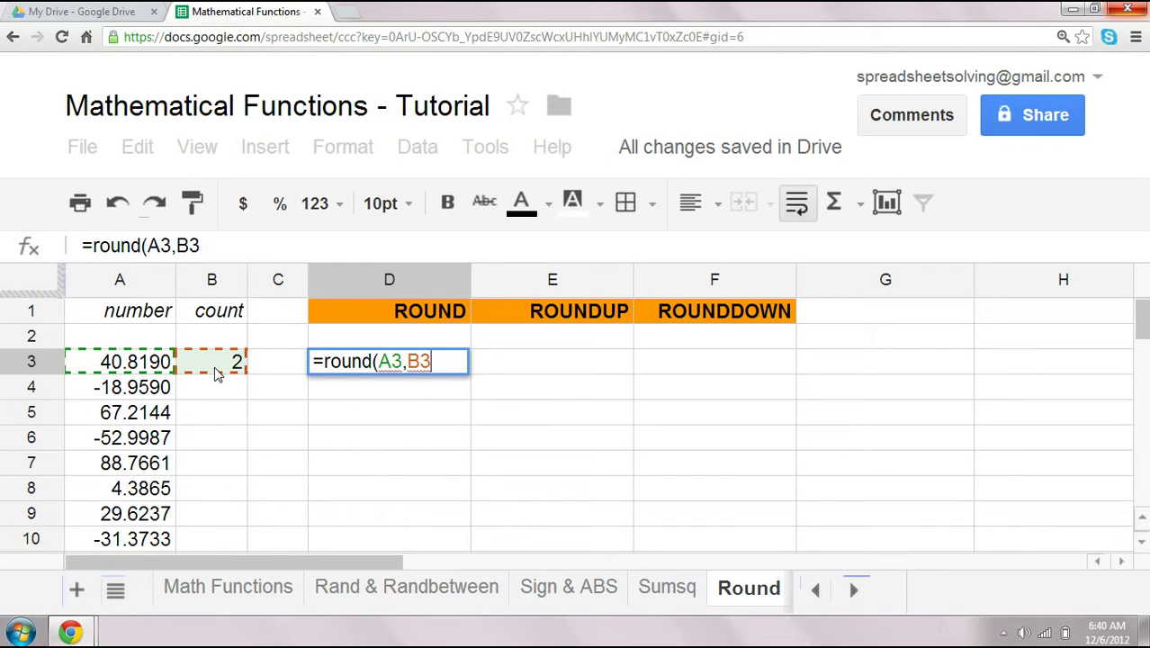
key(BackSpace)
key(BackSpace)
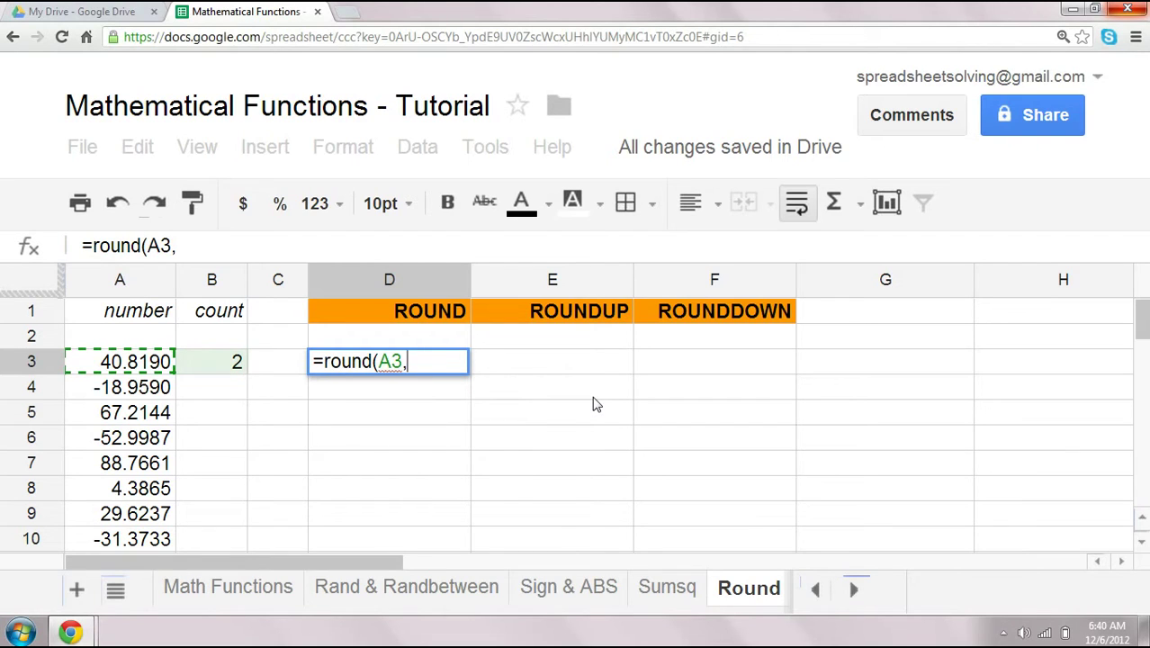
text(2)
key(BackSpace)
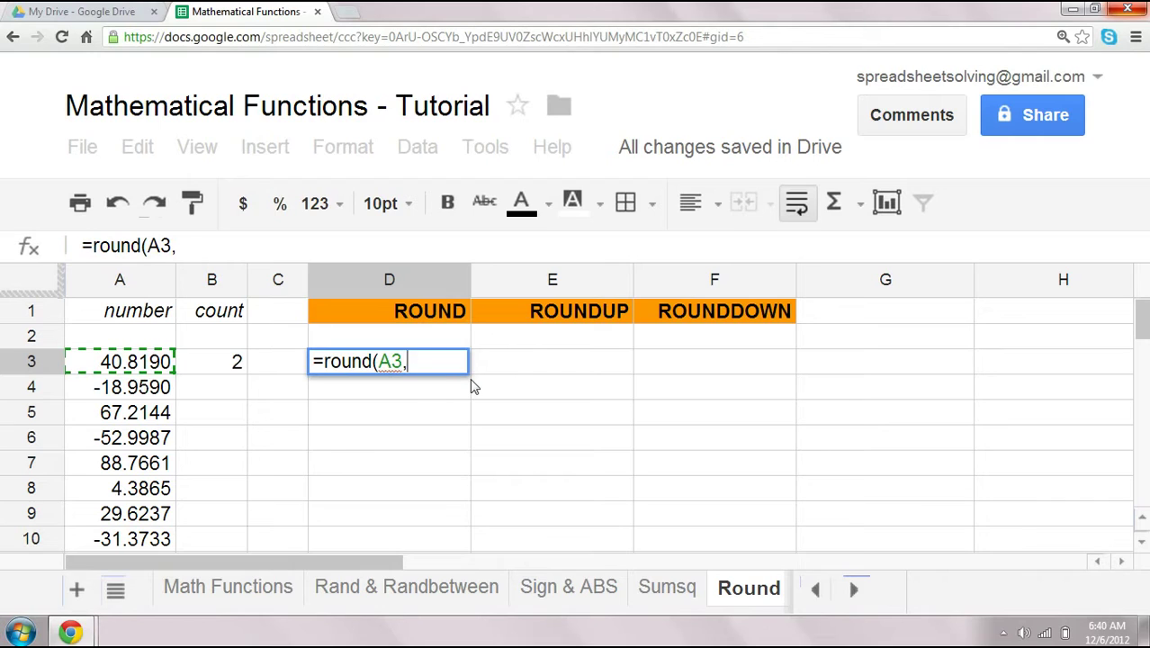
Complete the formula in D3 as =round(A3,B3) and compare its result with the number in A3
text(B3))
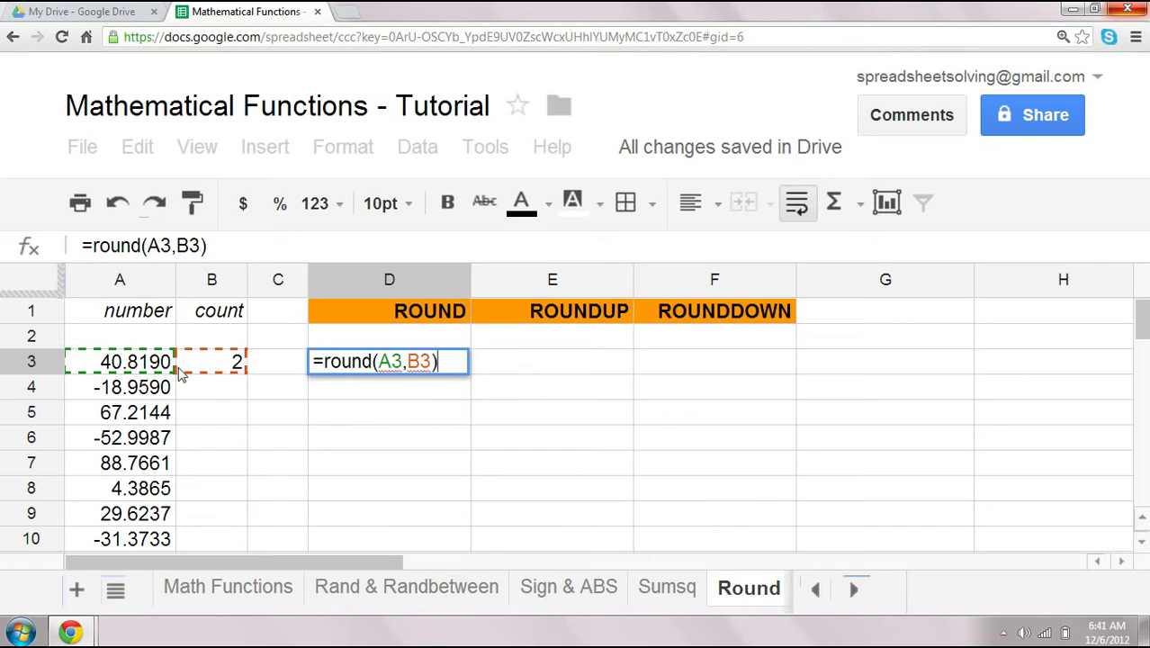
key(Return)
click(448, 369)
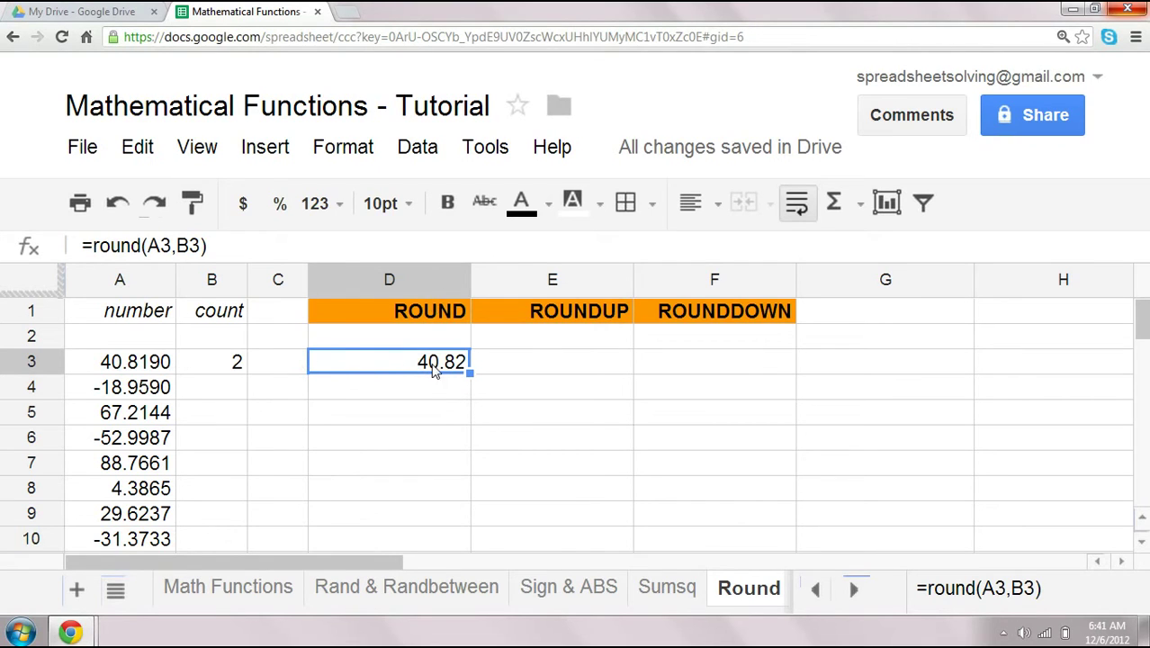
click(146, 372)
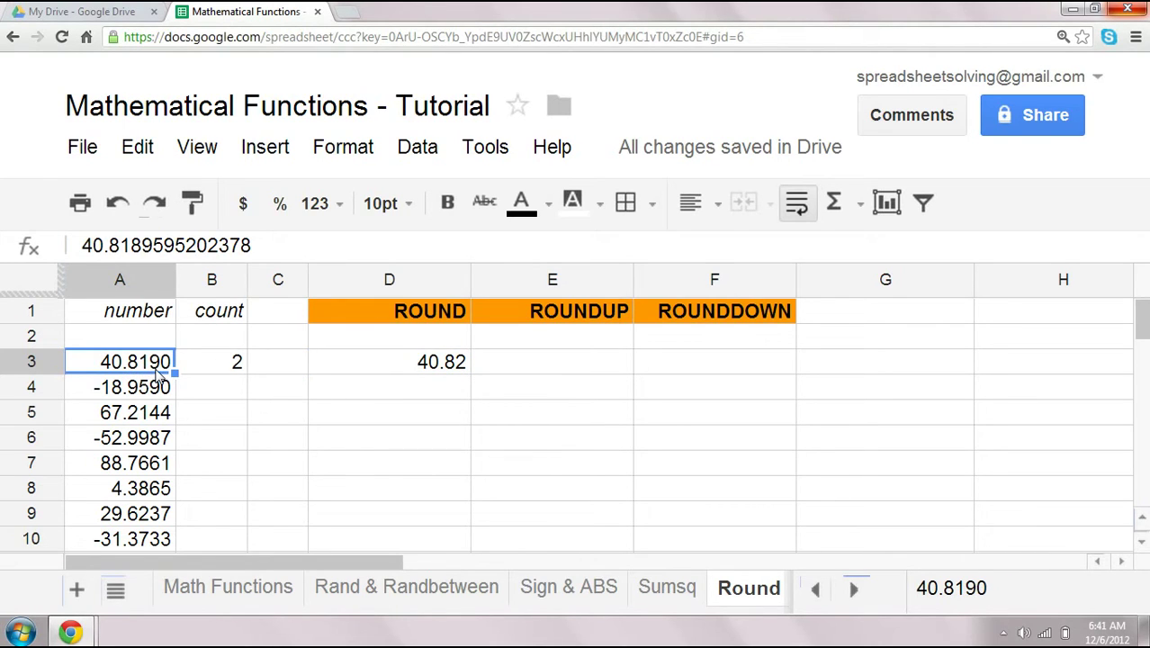
Enter the formula =roundup(A3,B3) in E3 under the ROUNDUP heading
click(566, 364)
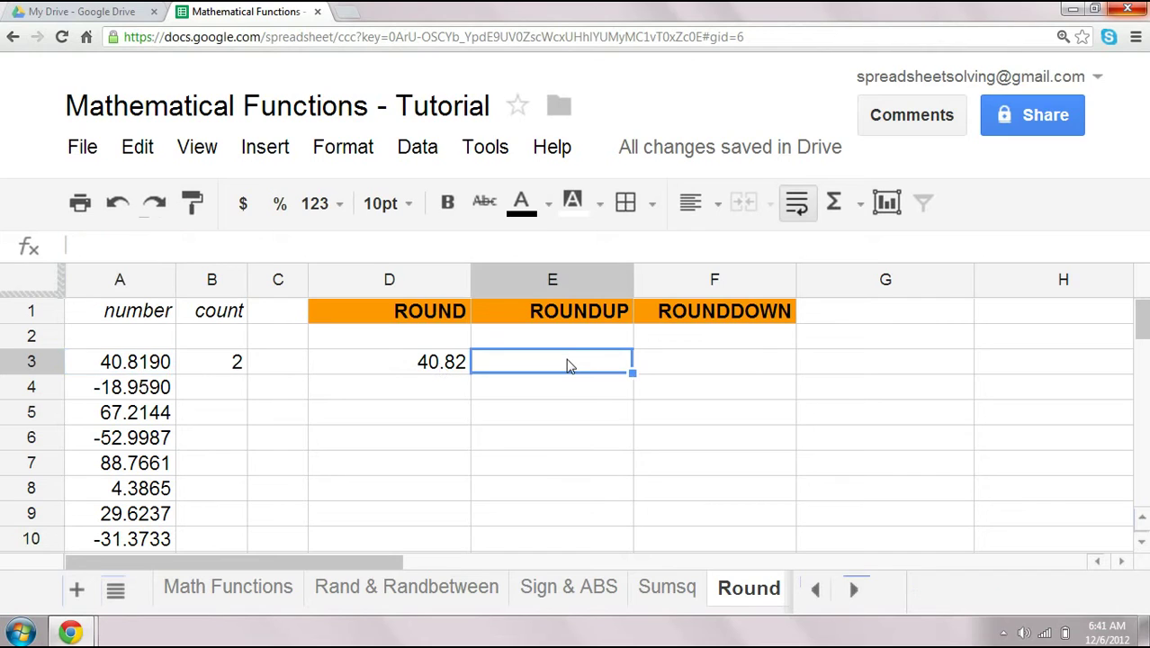
text(=)
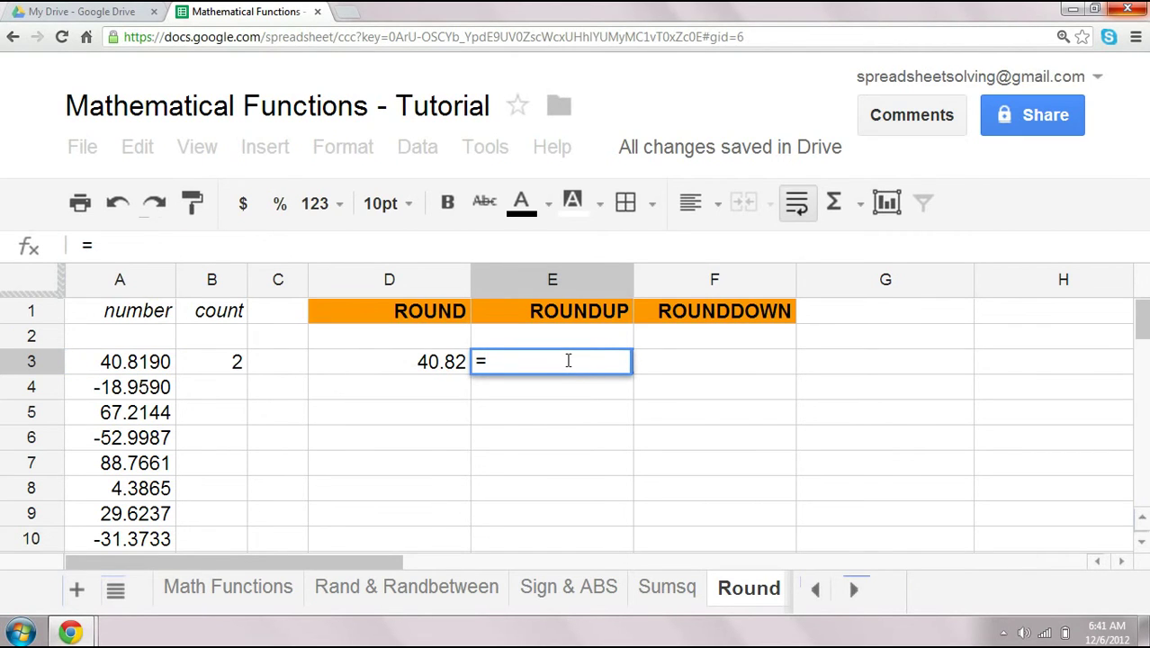
text(round)
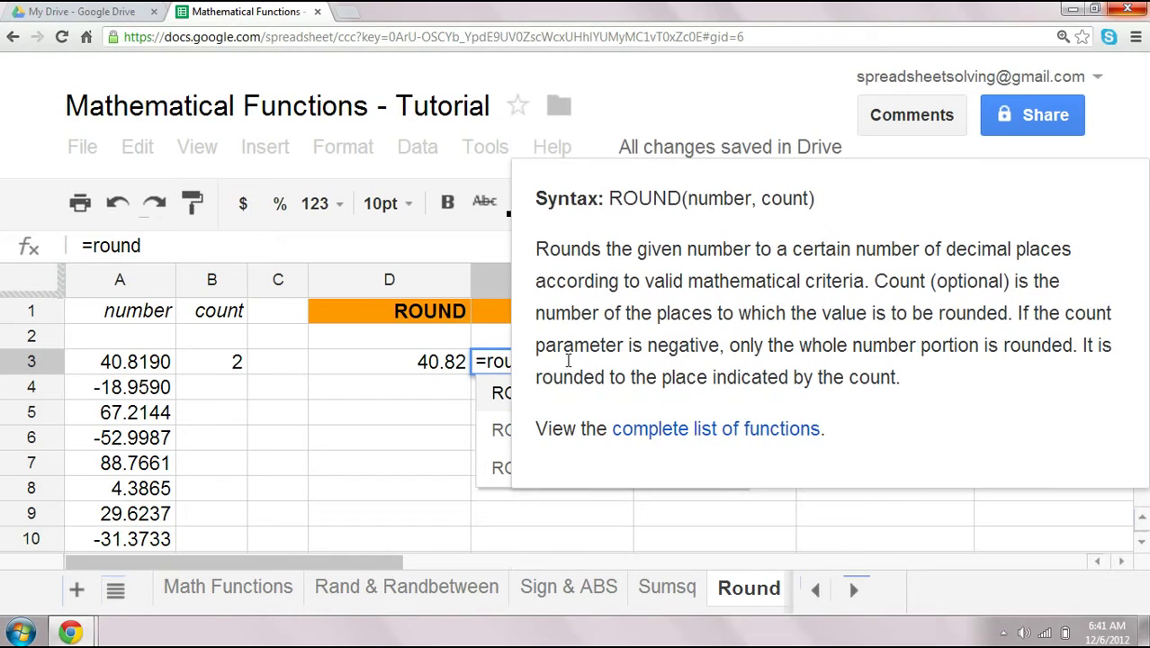
text(up()
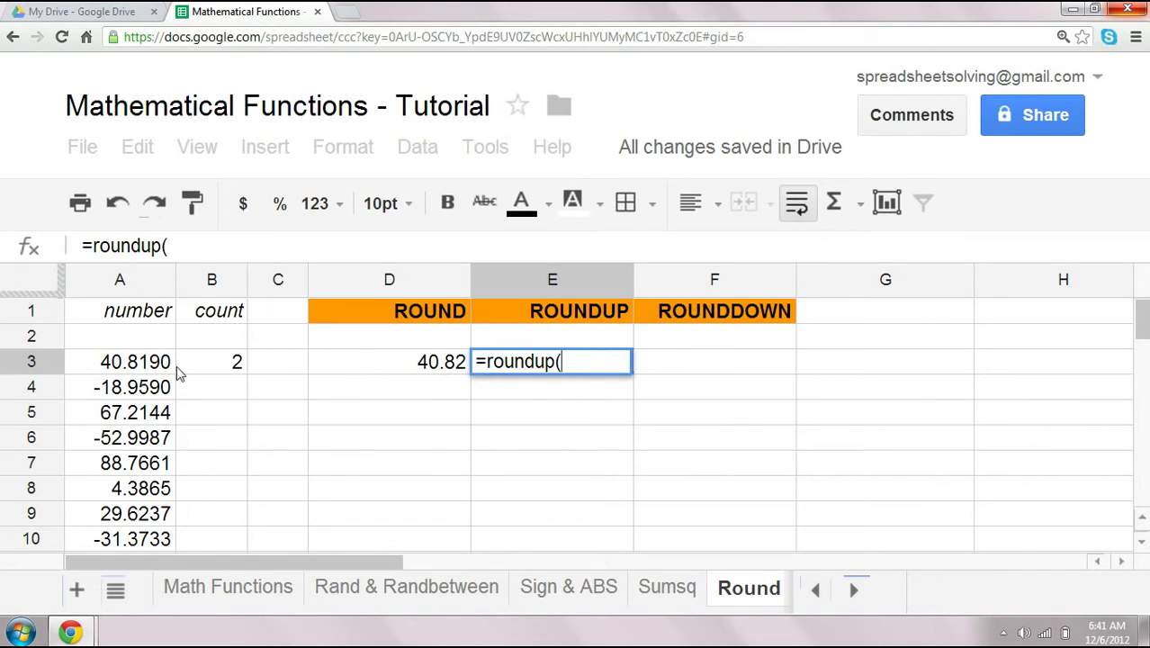
click(145, 365)
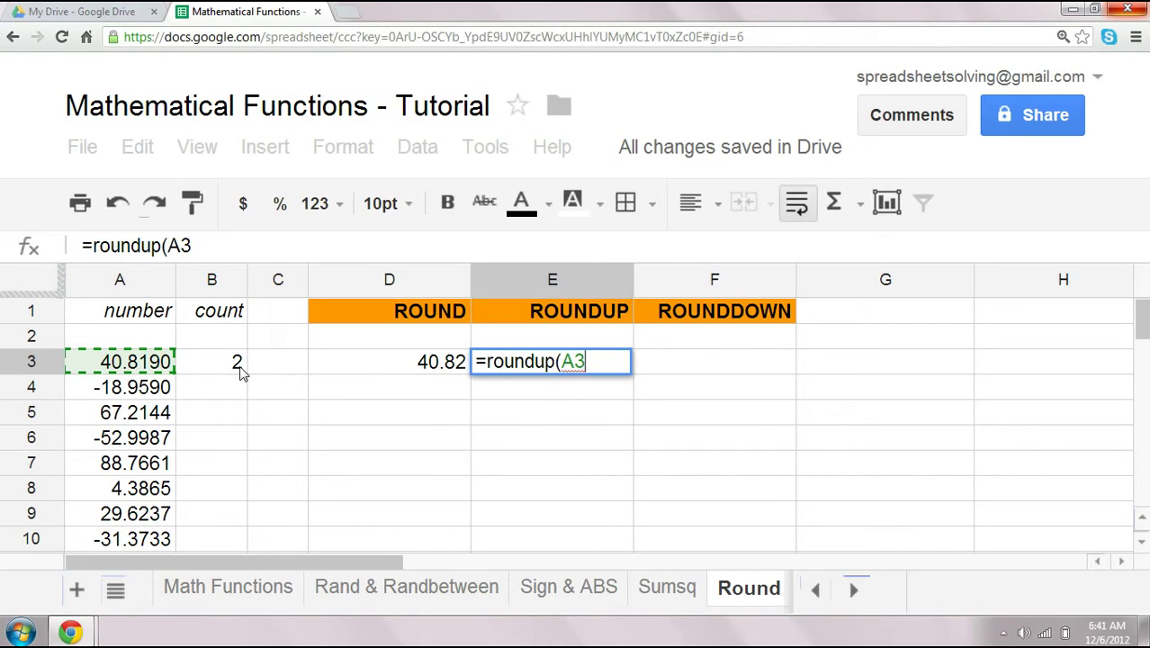
text(,)
click(235, 362)
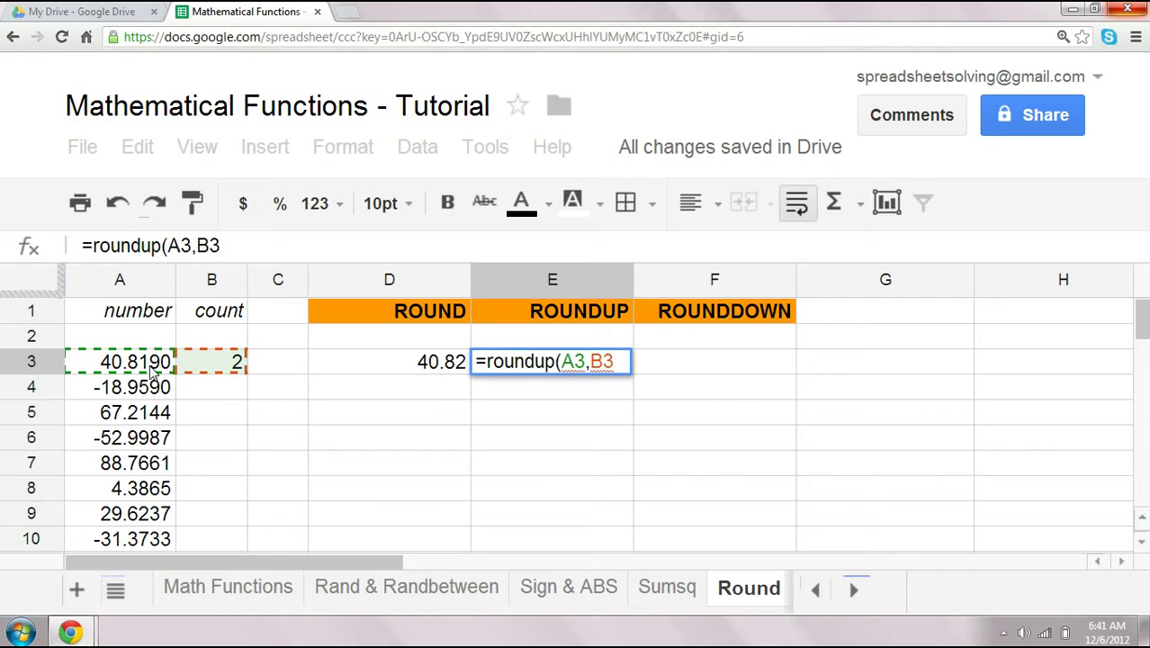
text())
key(Return)
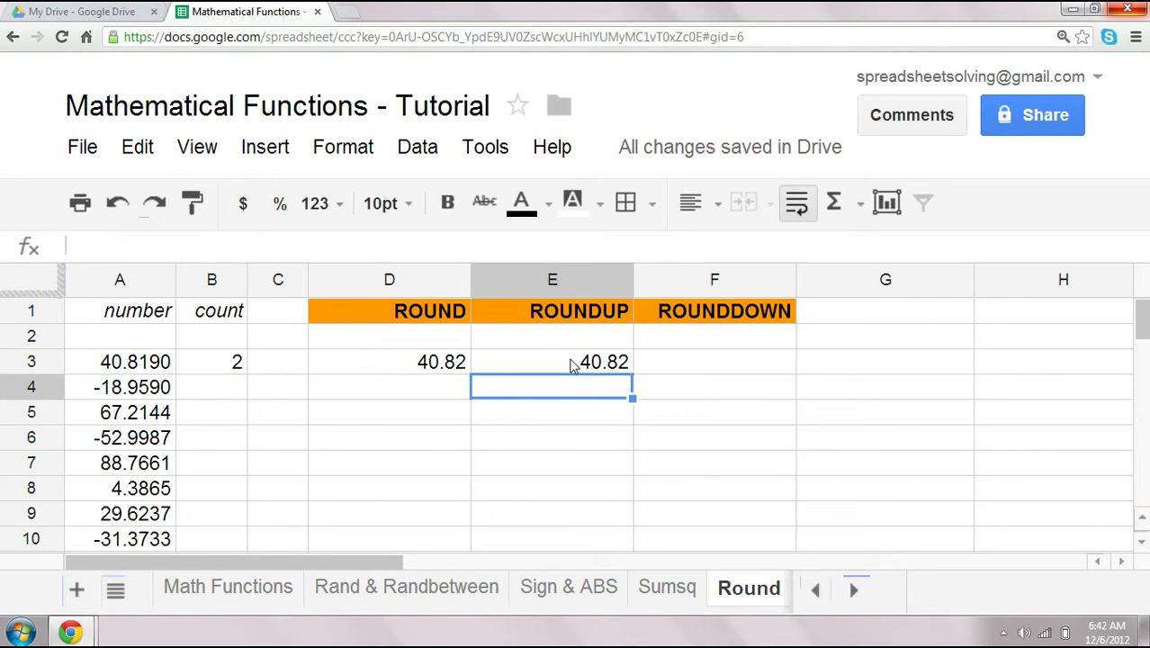
Enter the formula =rounddown(A3,B3) in F3 under the ROUNDDOWN heading
click(691, 371)
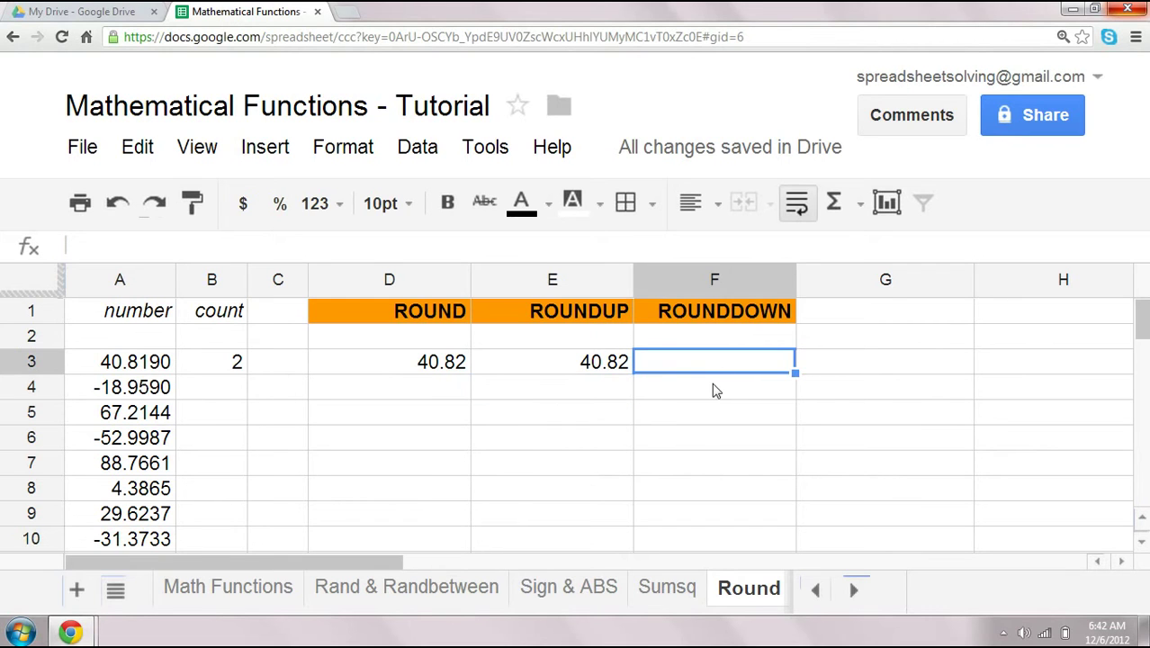
text(=rounddown()
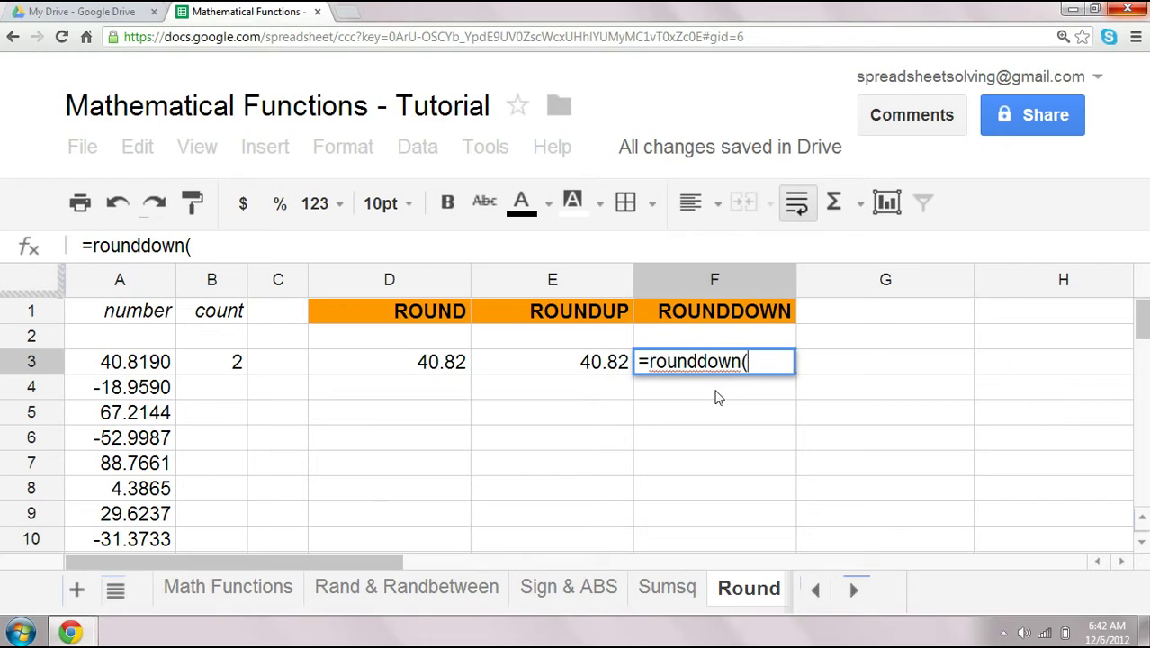
click(174, 361)
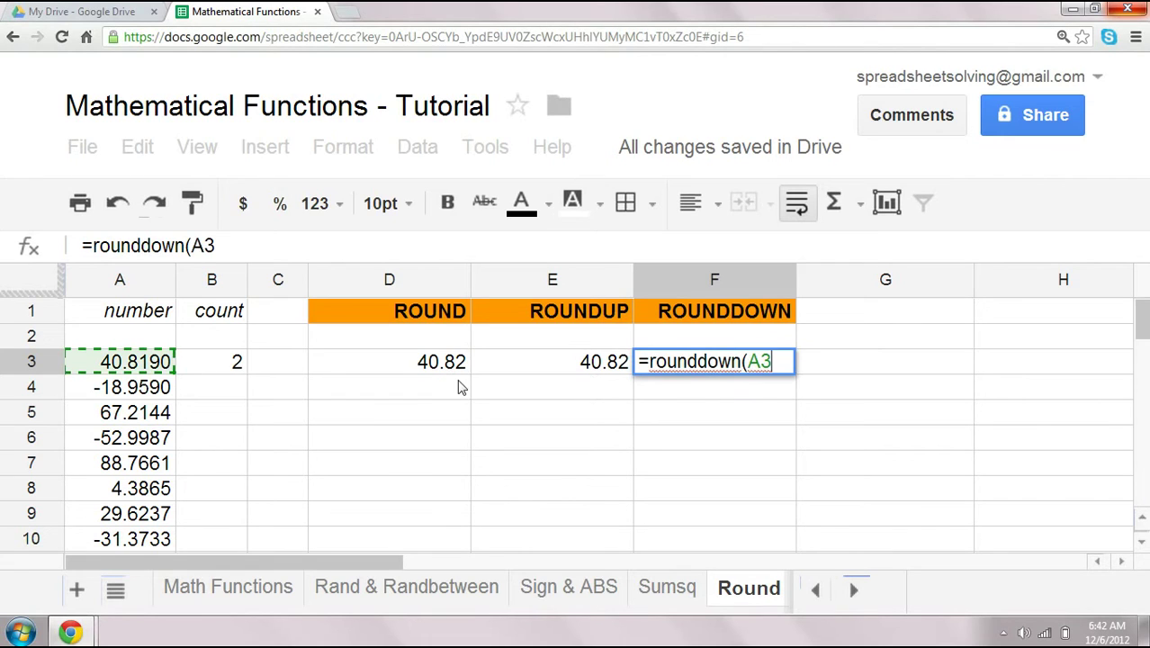
text(,)
click(226, 369)
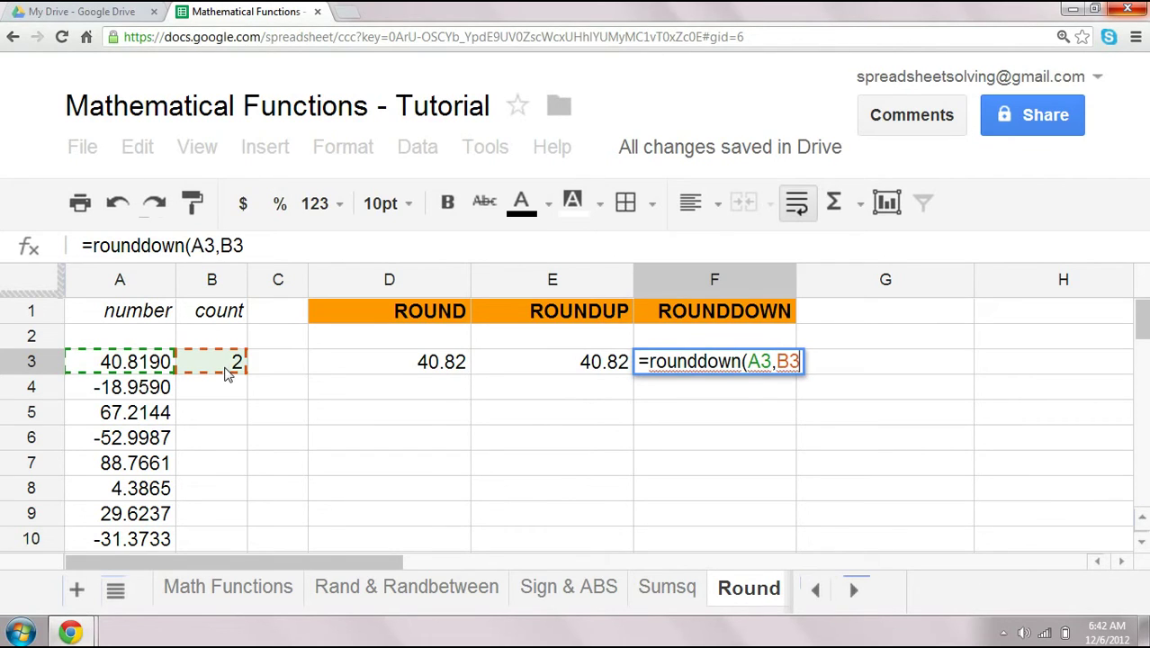
text())
key(Return)
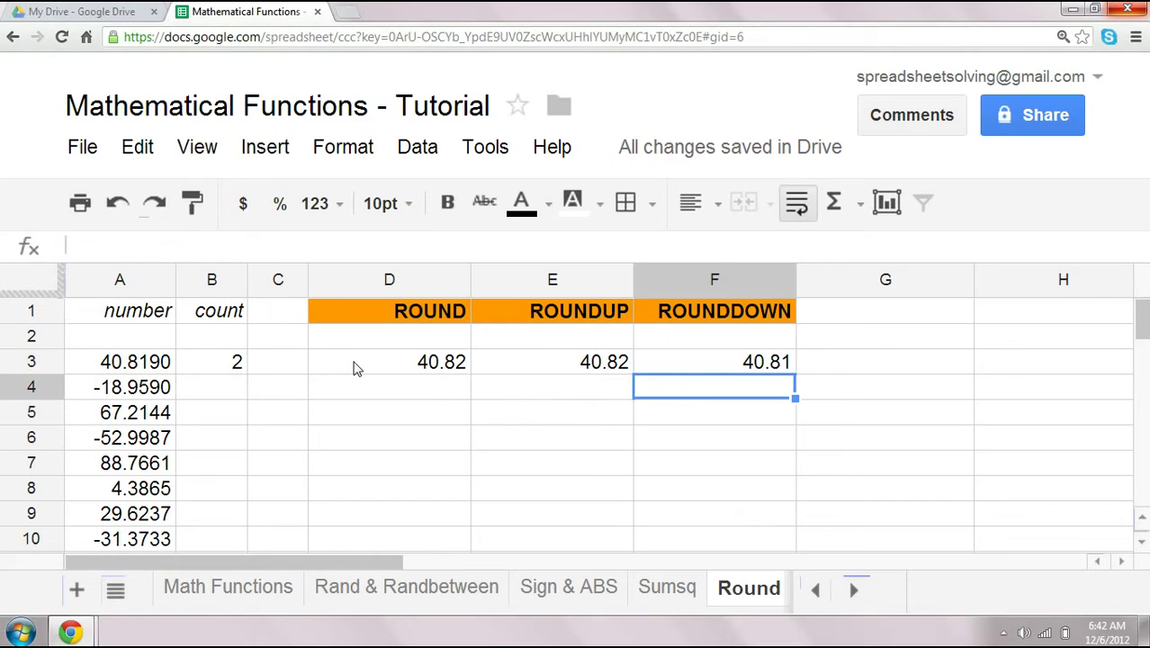
Enter a count of 2 in B4 for the second number
click(397, 414)
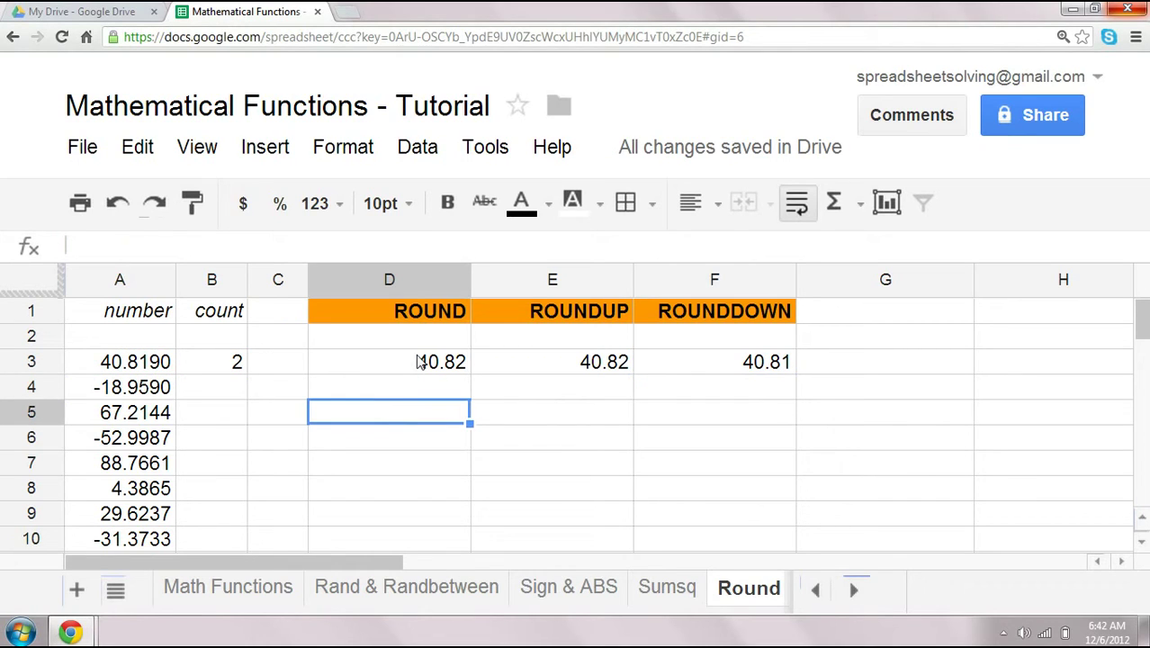
click(236, 387)
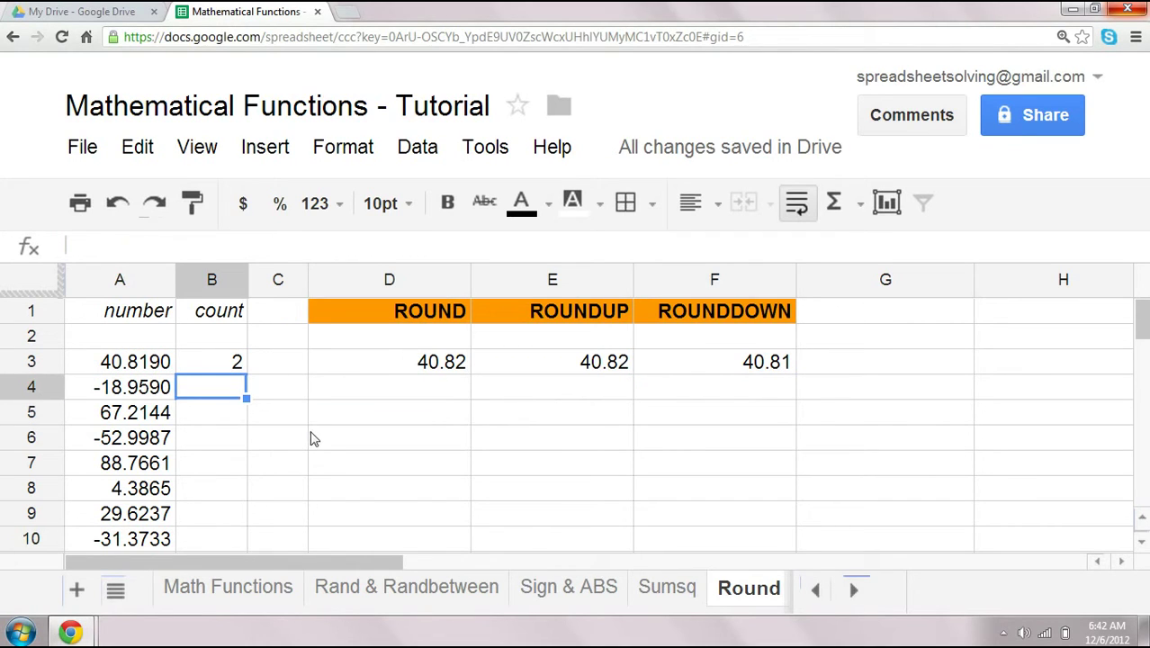
text(2)
click(357, 463)
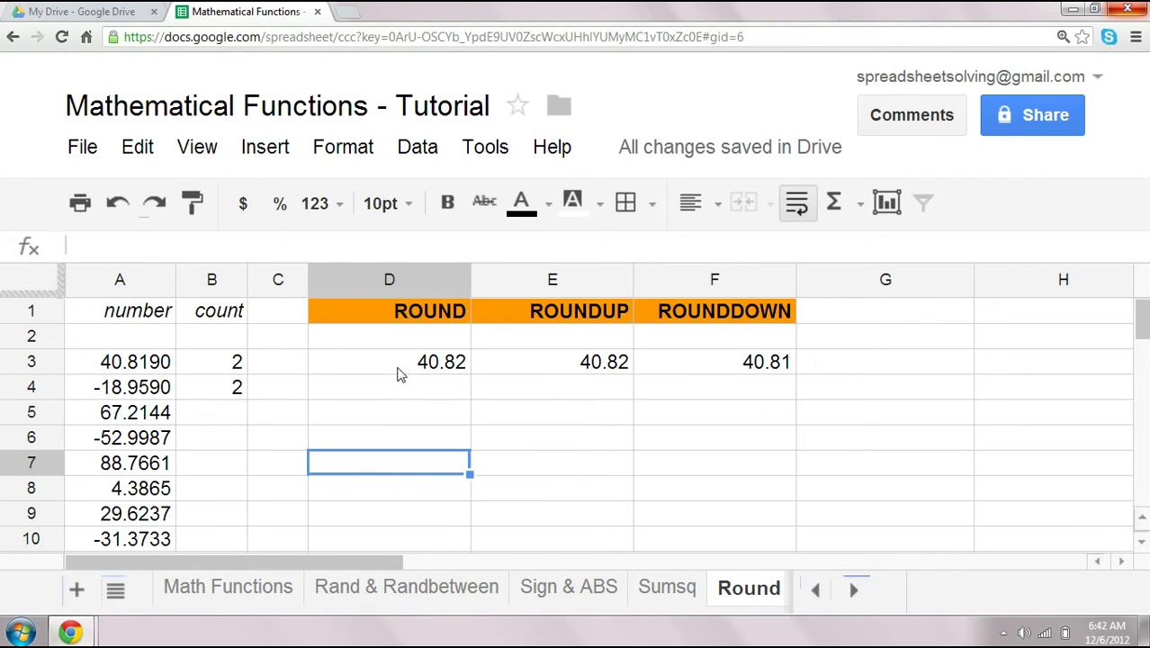
Copy the three rounding formulas from D3:F3 into D4:F4 and compare the ROUND result with the number in A4
drag(401, 375, 752, 360)
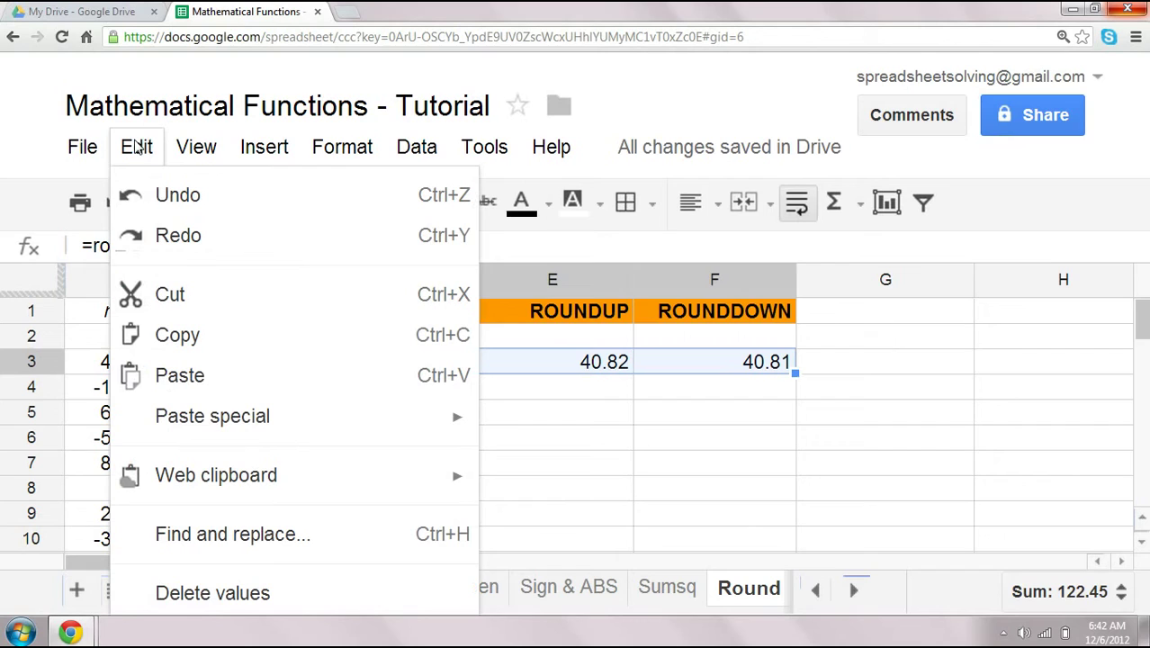
click(176, 334)
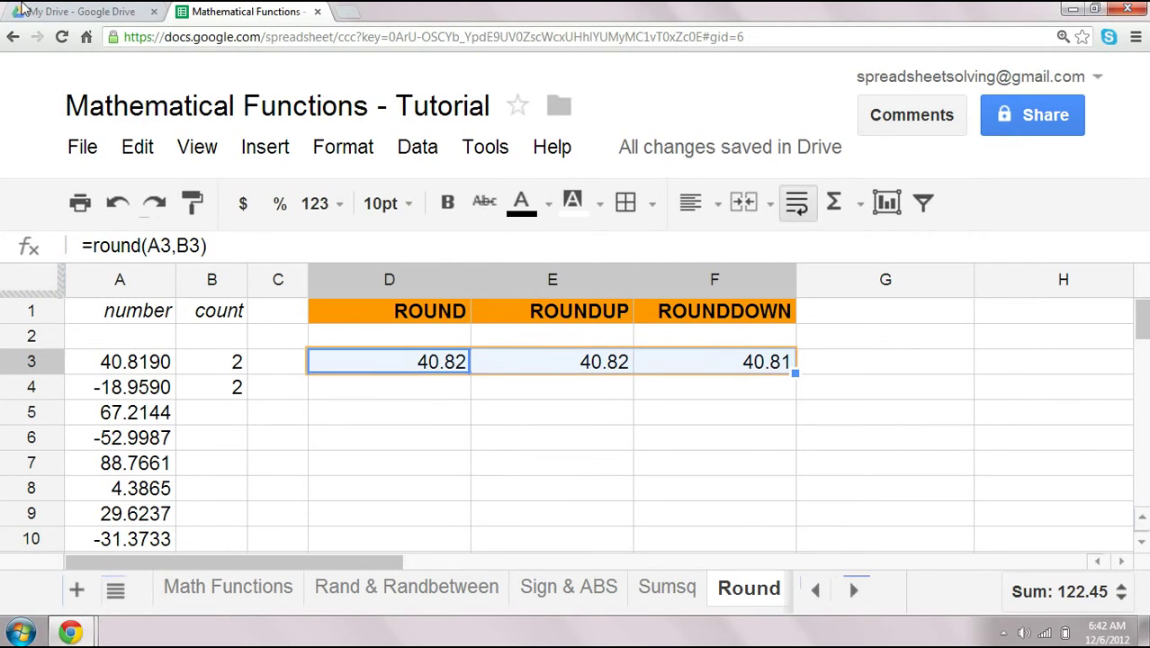
click(342, 396)
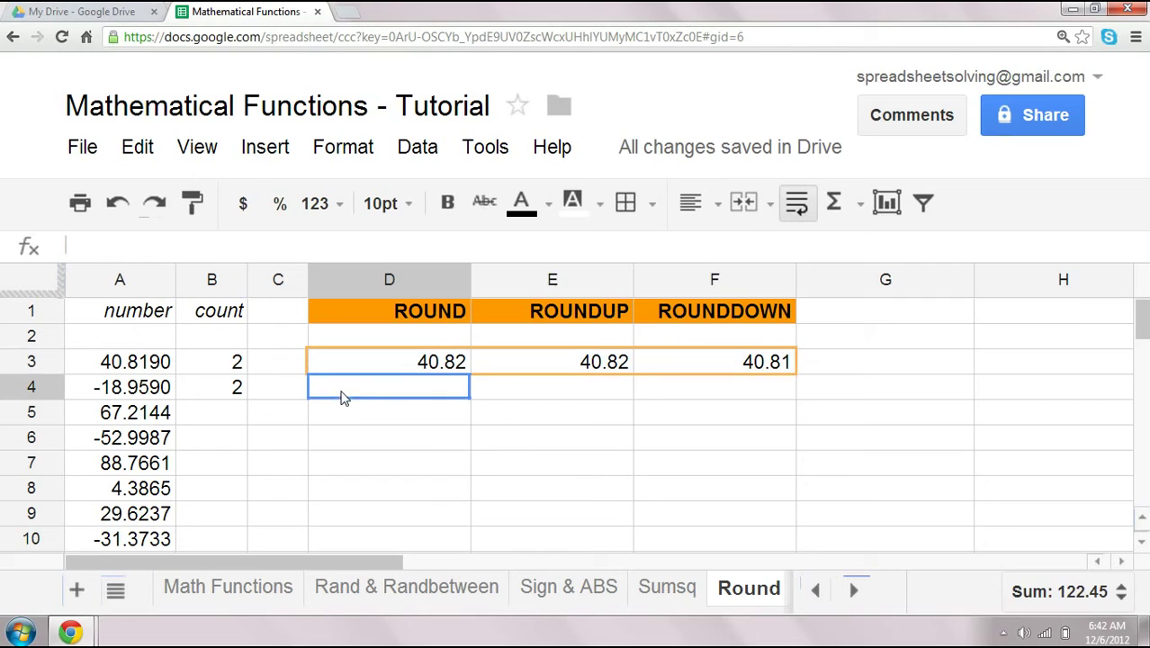
drag(342, 396, 700, 403)
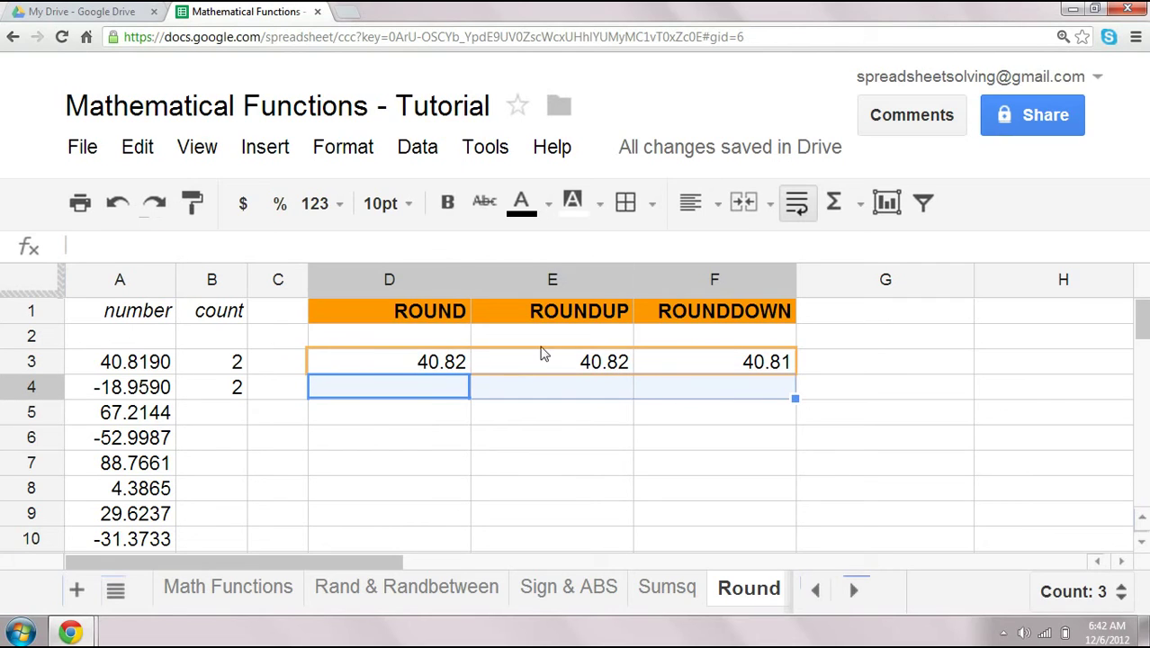
click(144, 150)
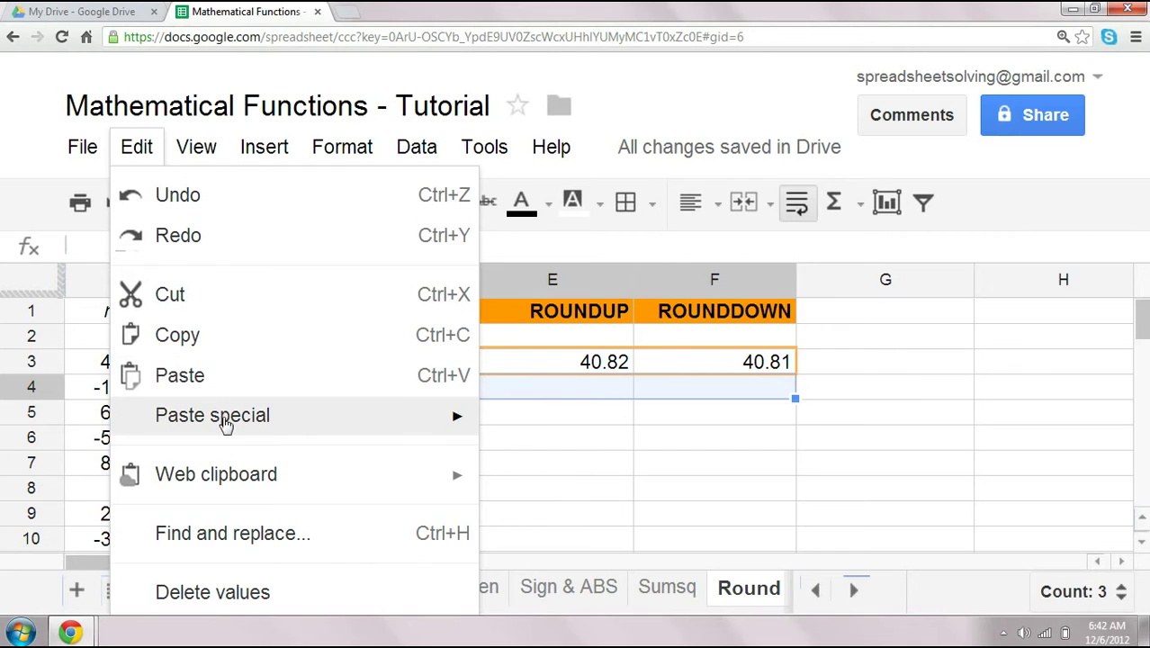
mouse_move(225, 425)
click(590, 319)
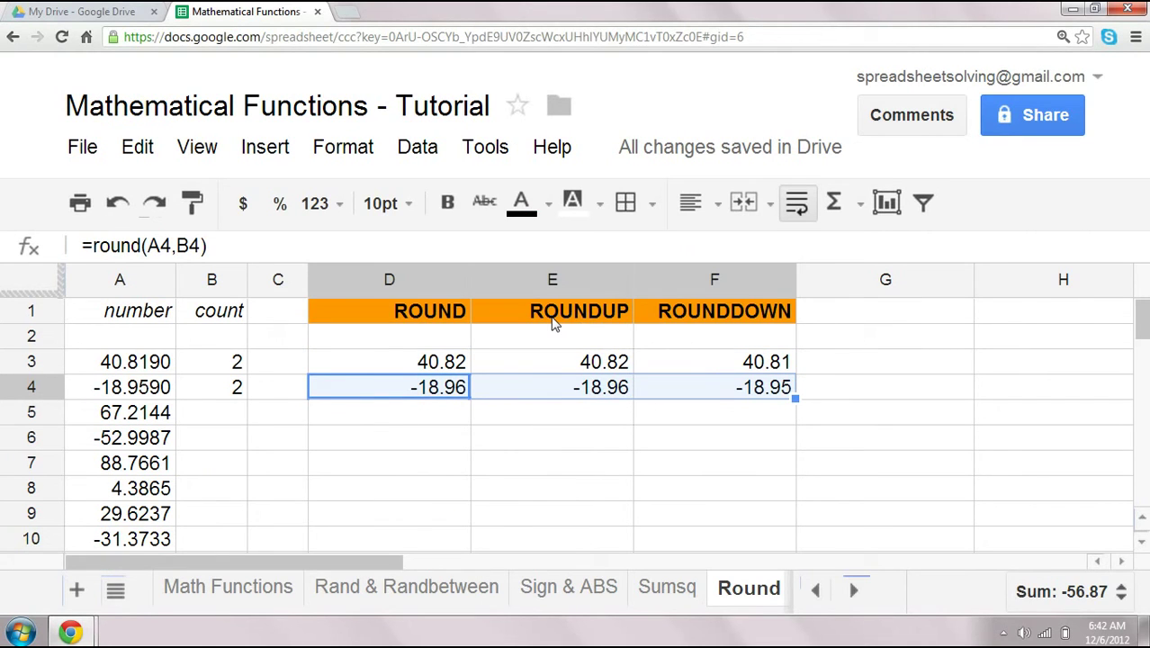
click(500, 436)
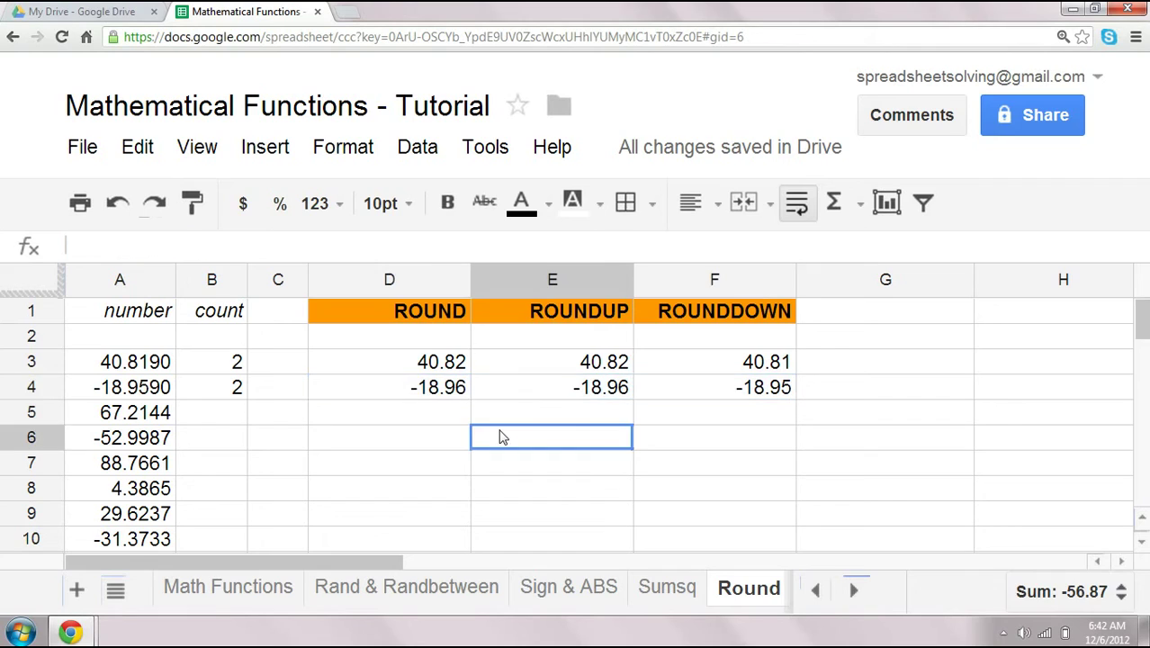
click(393, 397)
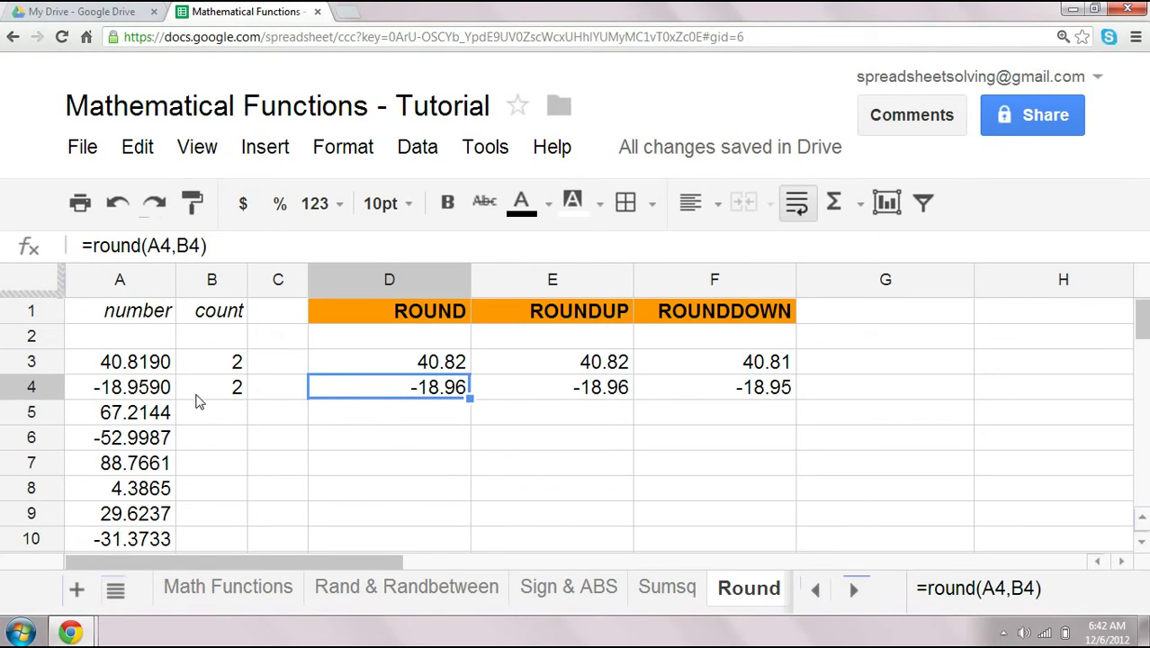
click(156, 396)
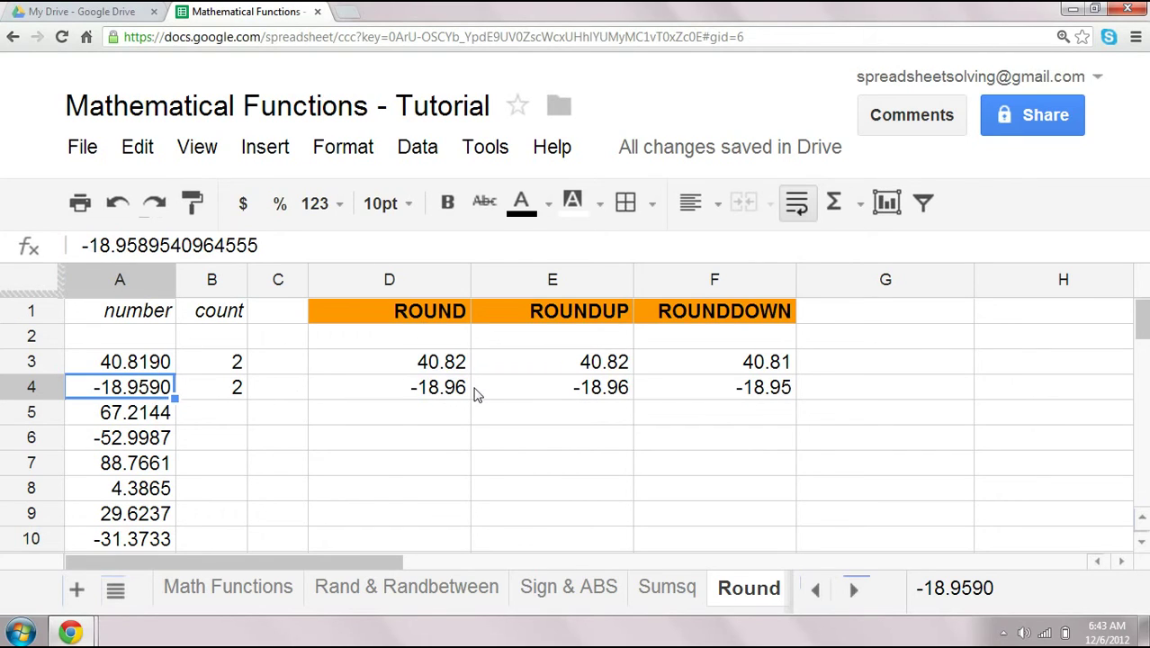
click(430, 396)
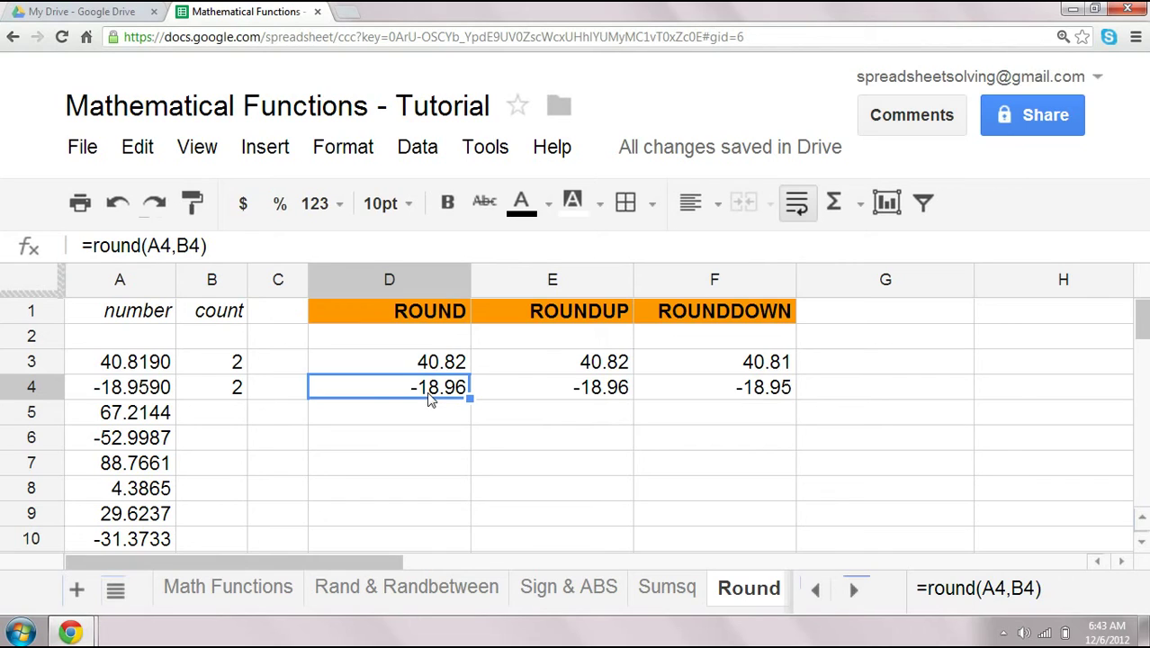
Enter a count of 0 in B5 for the third number
click(229, 421)
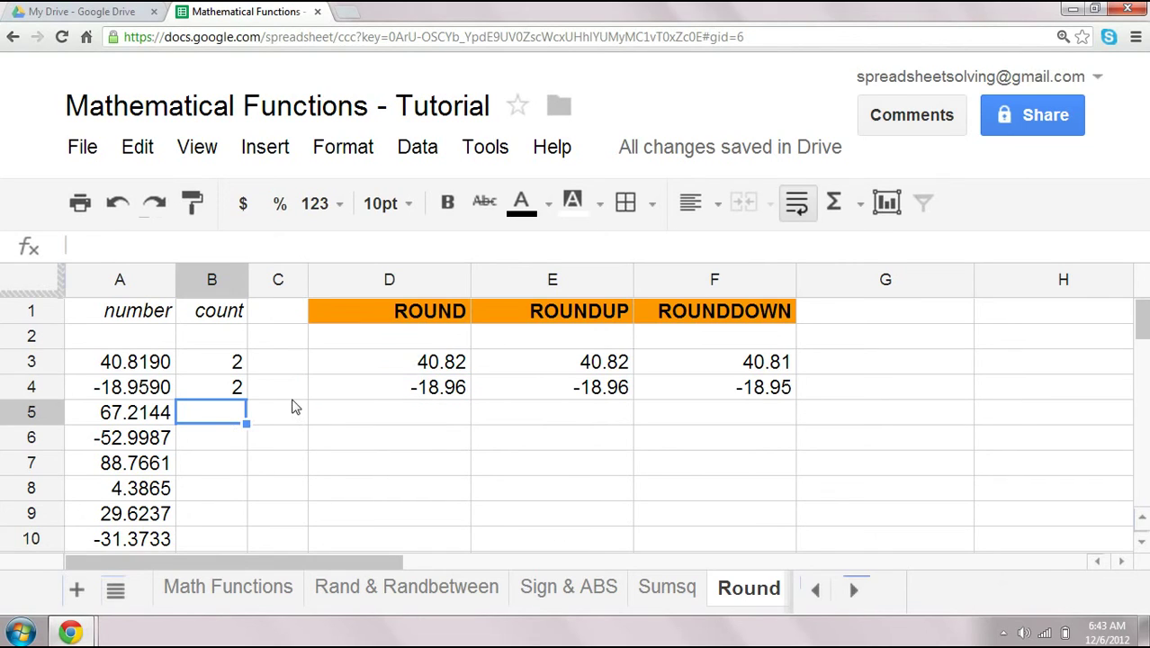
text(0)
key(Return)
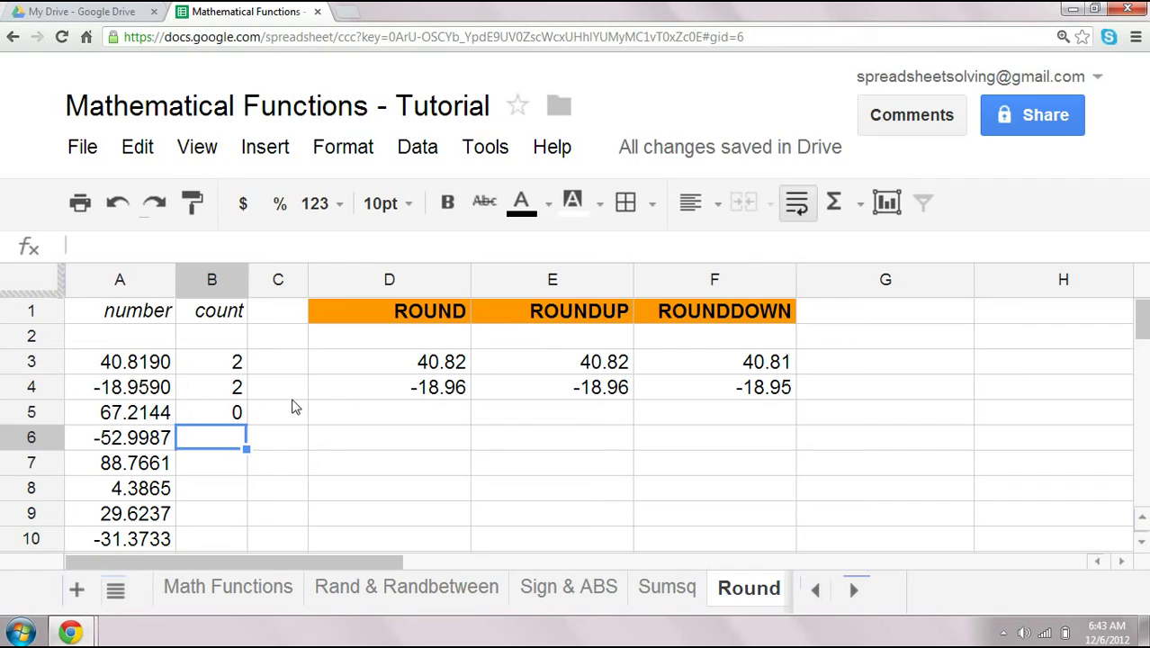
click(381, 420)
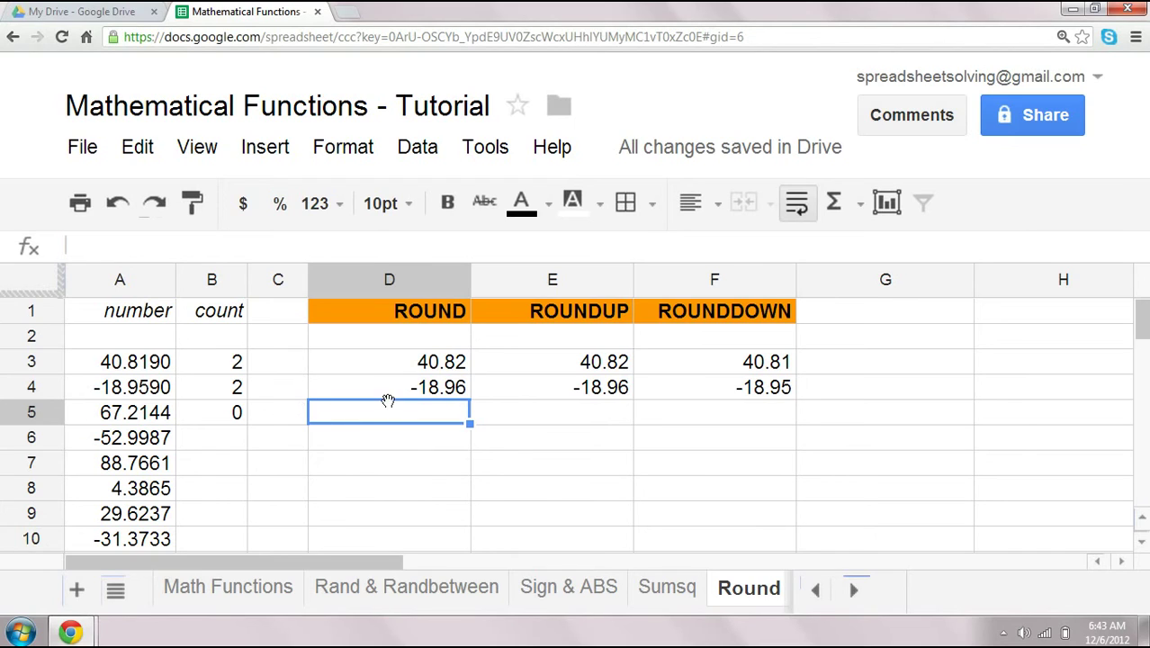
text(=)
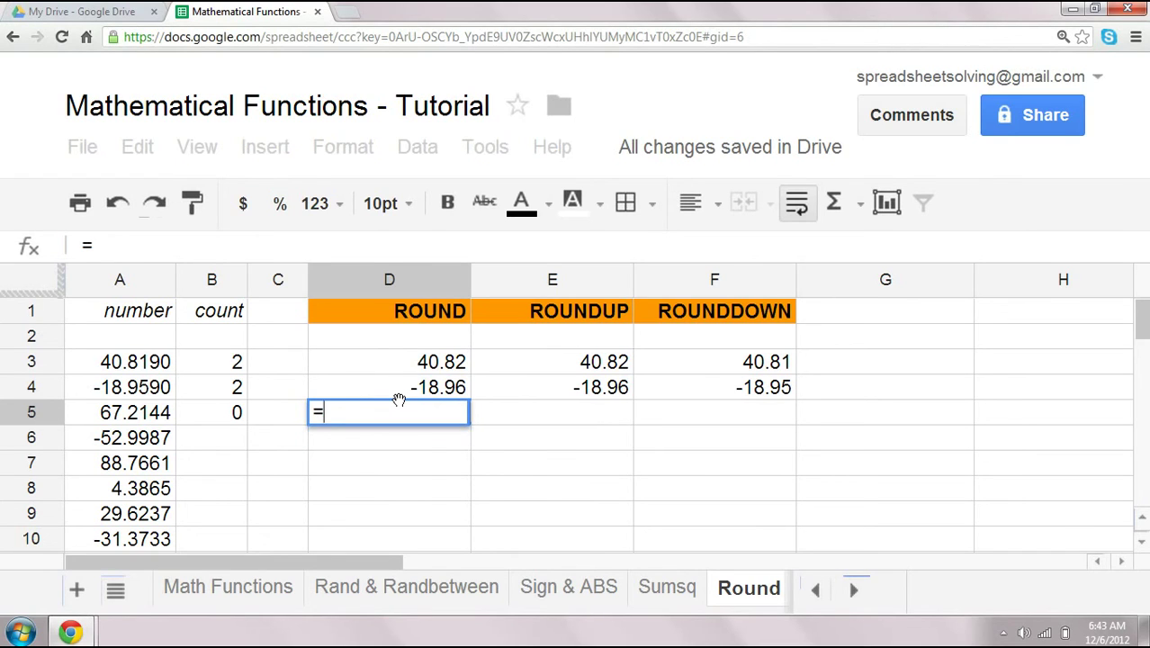
key(Escape)
Copy the three rounding formulas from D4:F4 into D5:F5
drag(423, 396, 731, 399)
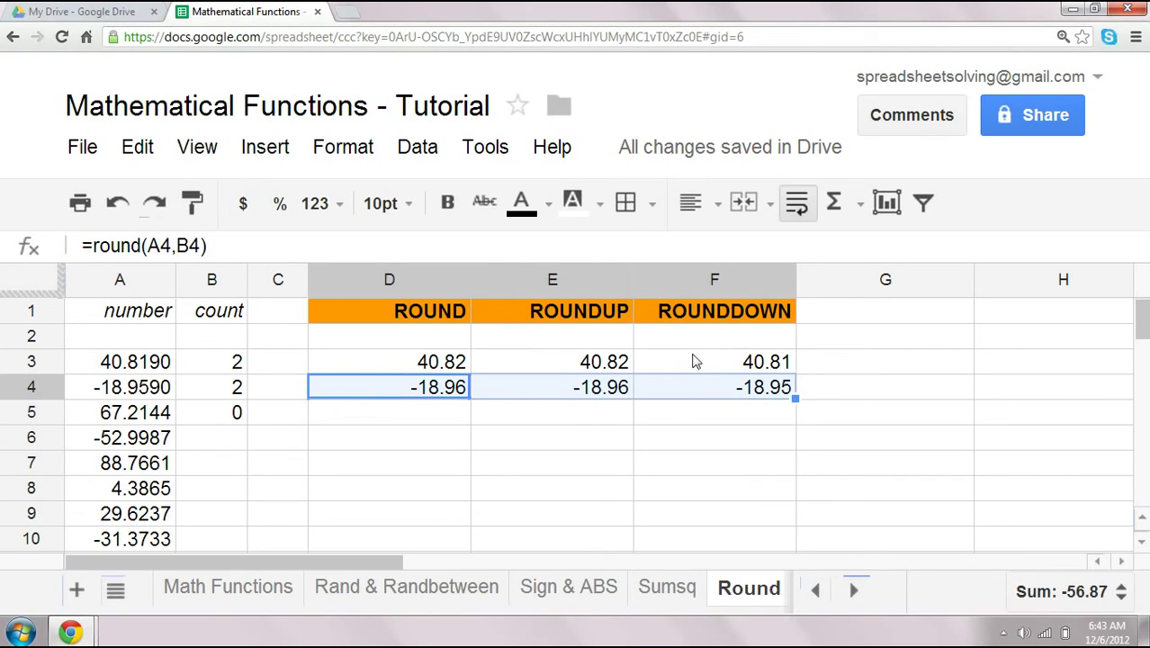
click(137, 147)
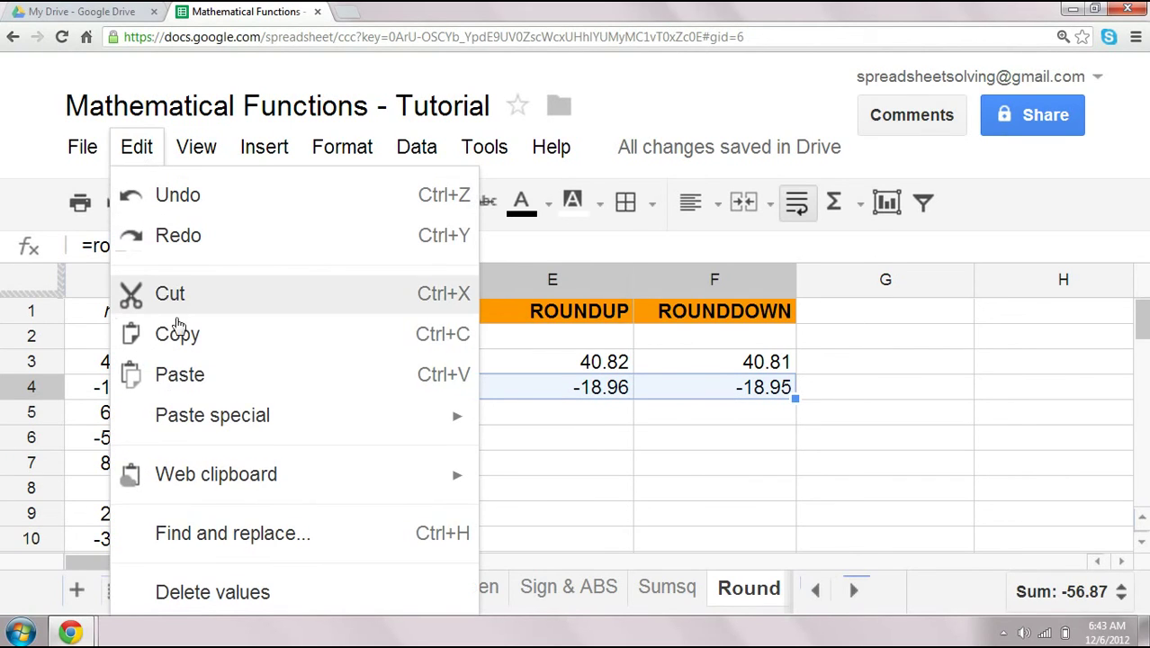
click(305, 350)
drag(387, 420, 684, 414)
click(132, 144)
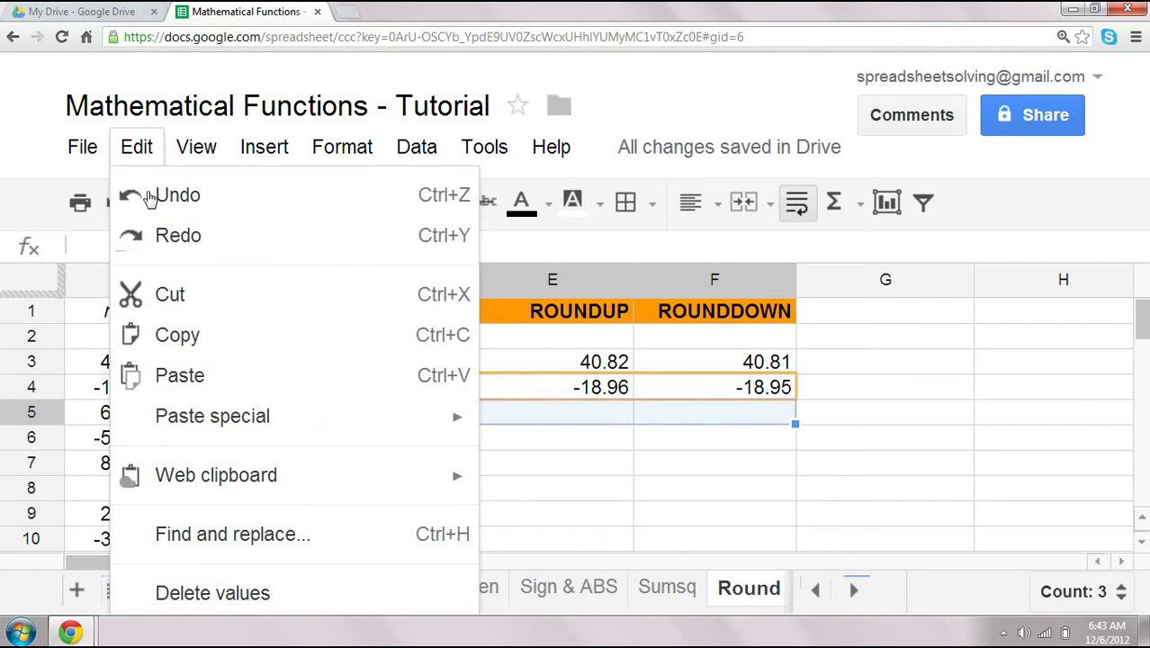
click(180, 374)
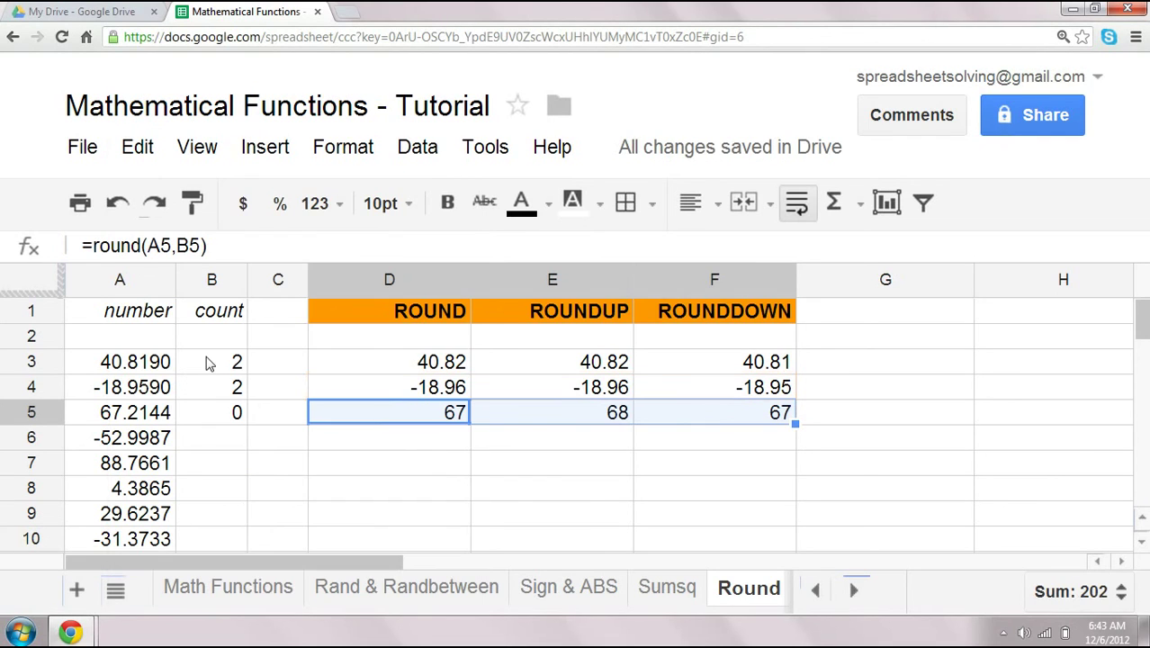
Examine the ROUND, ROUNDUP and ROUNDDOWN results in row 5 against the count in B5
click(451, 450)
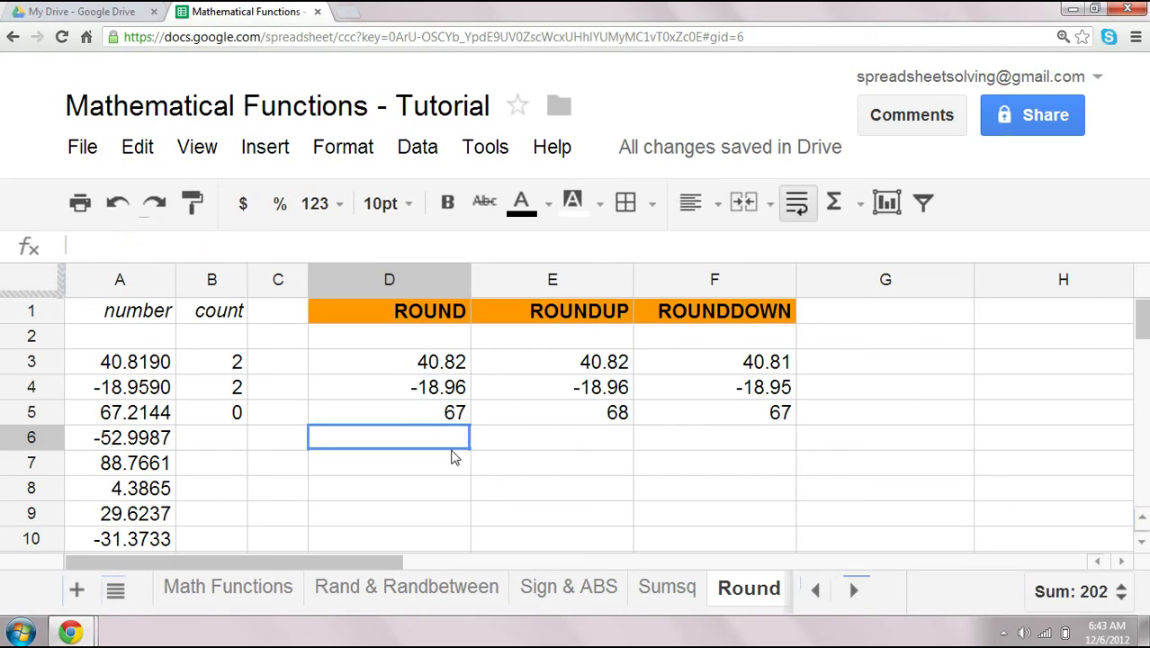
drag(448, 413, 706, 423)
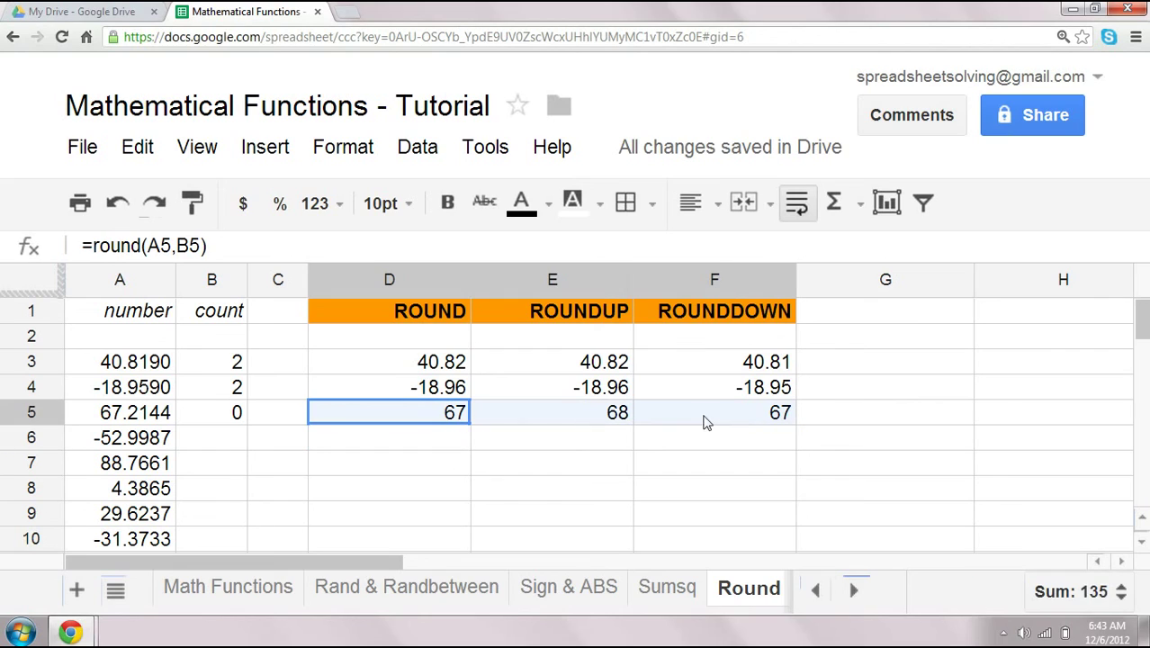
click(241, 417)
click(442, 443)
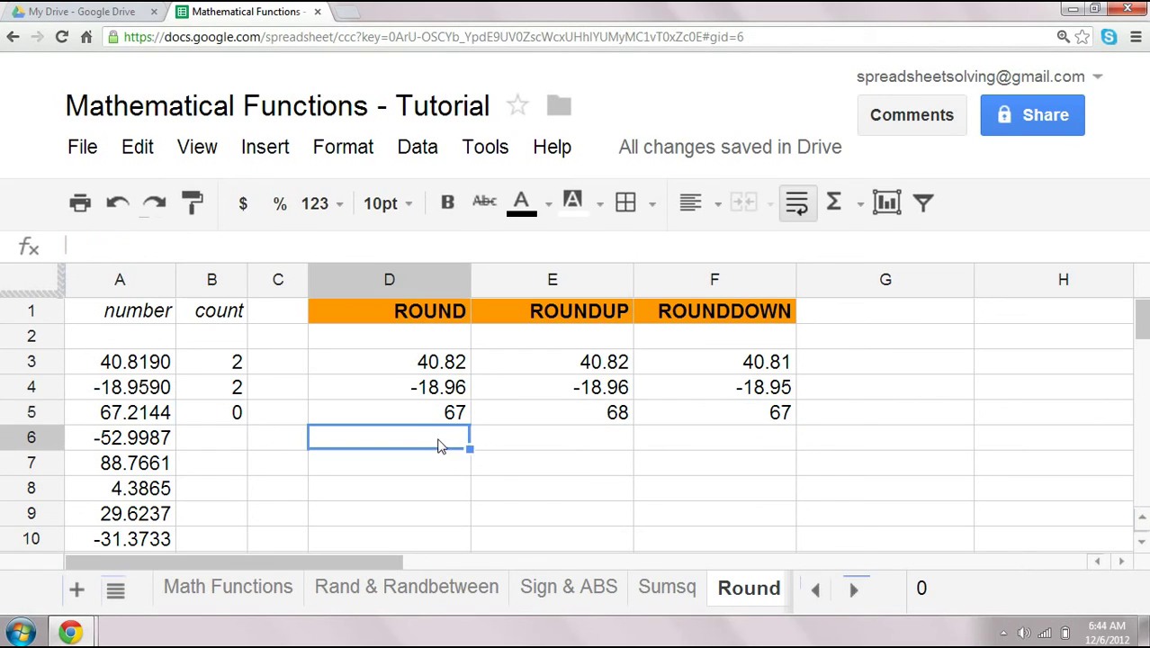
click(449, 415)
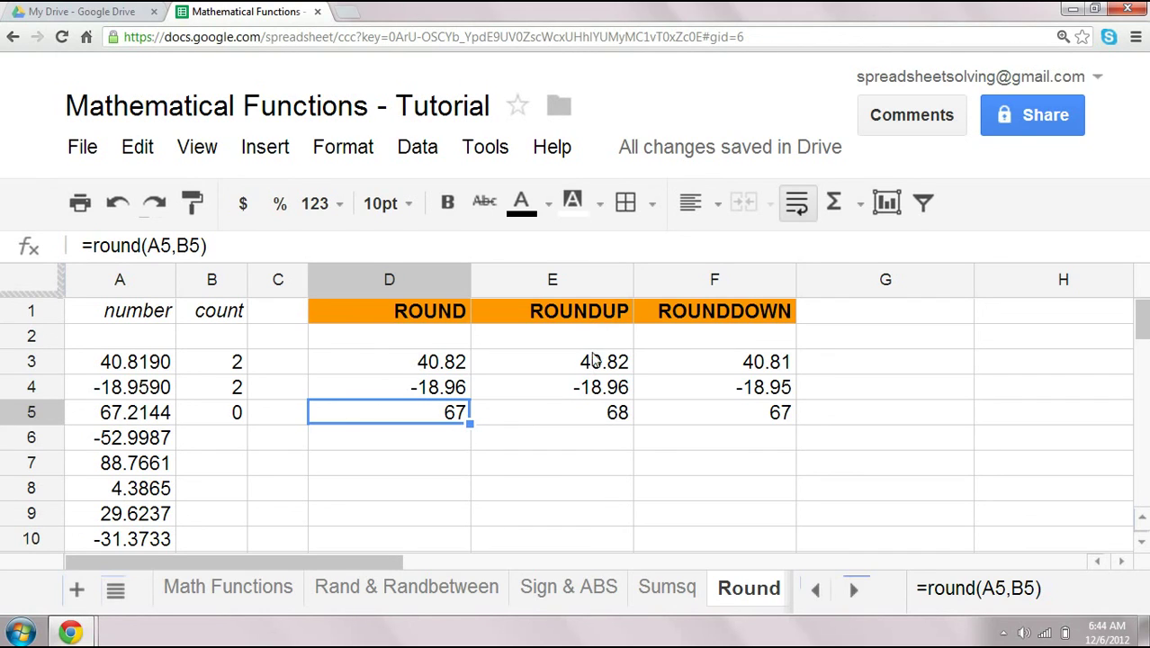
click(891, 315)
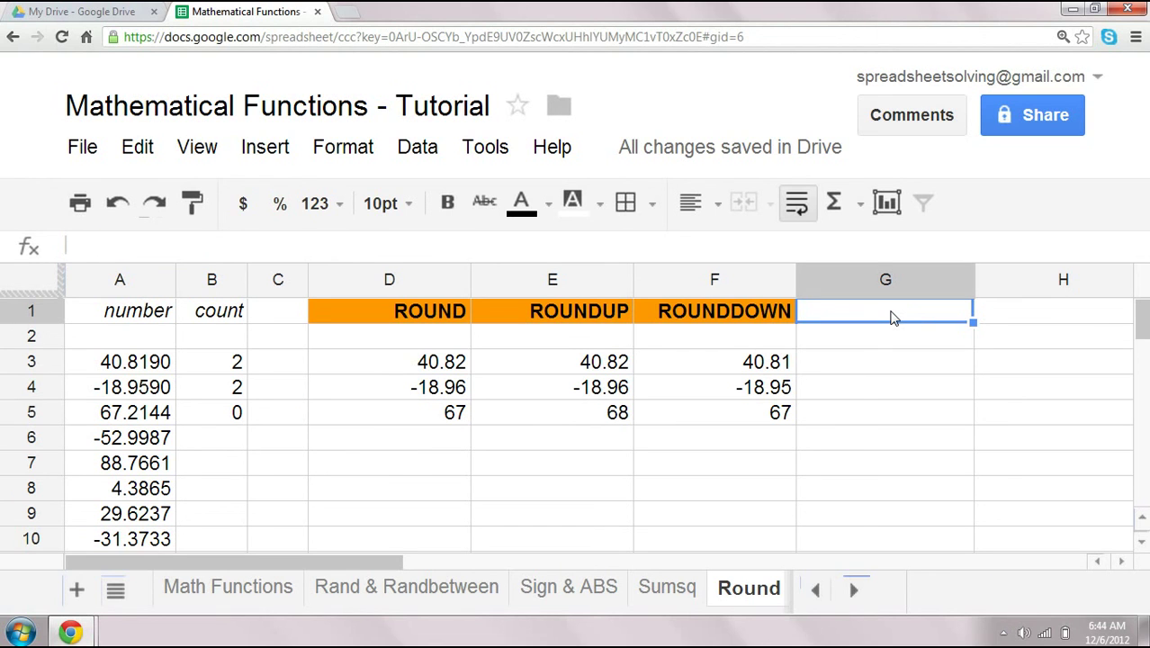